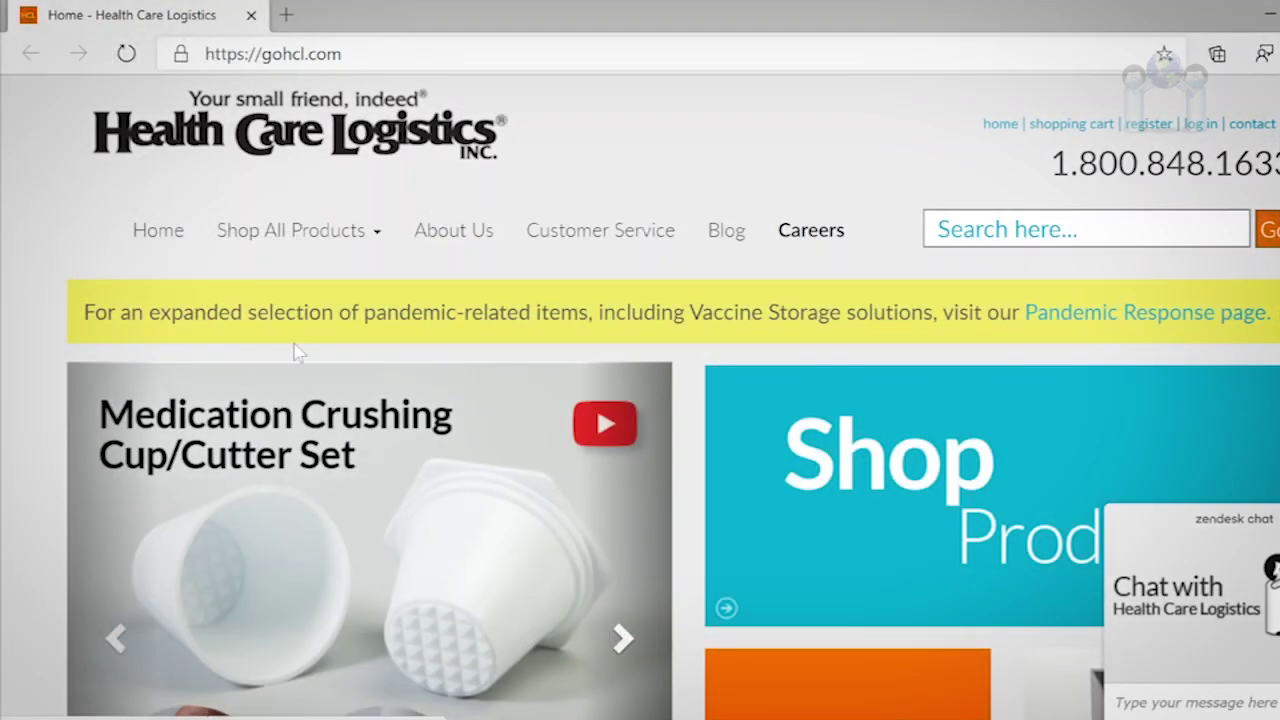
pyautogui.click(245, 55)
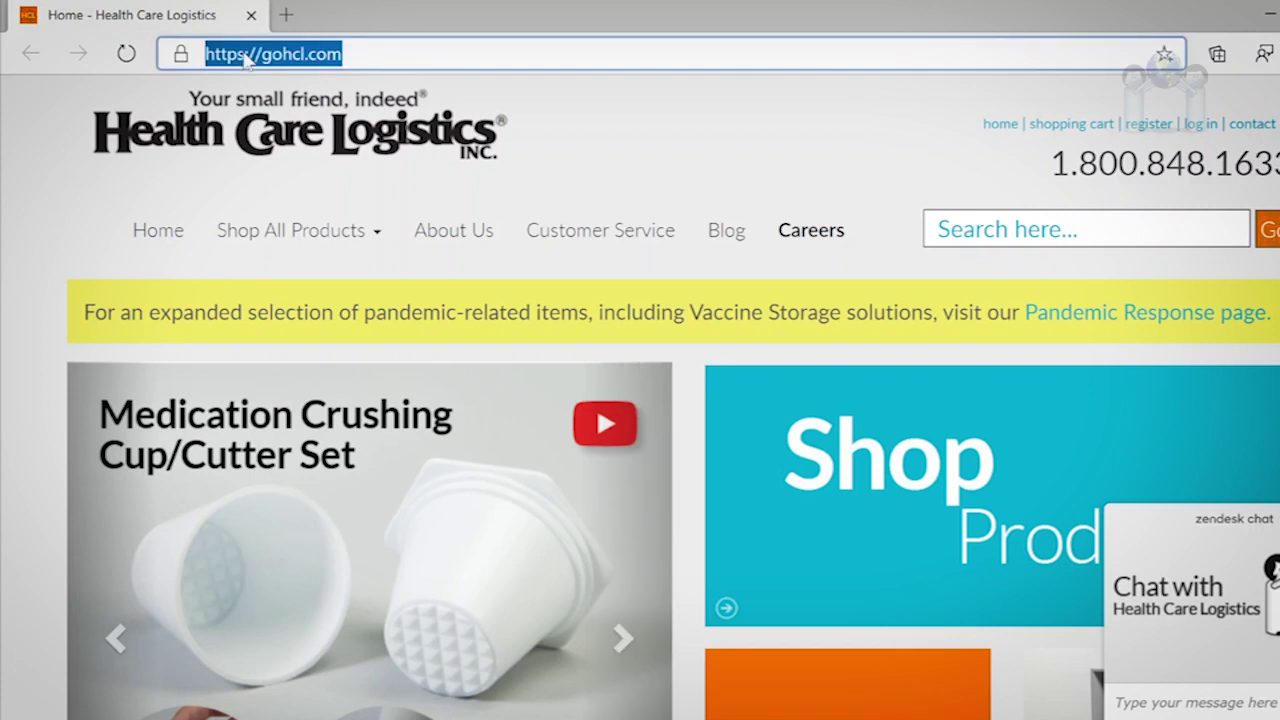
pyautogui.write('www.easy')
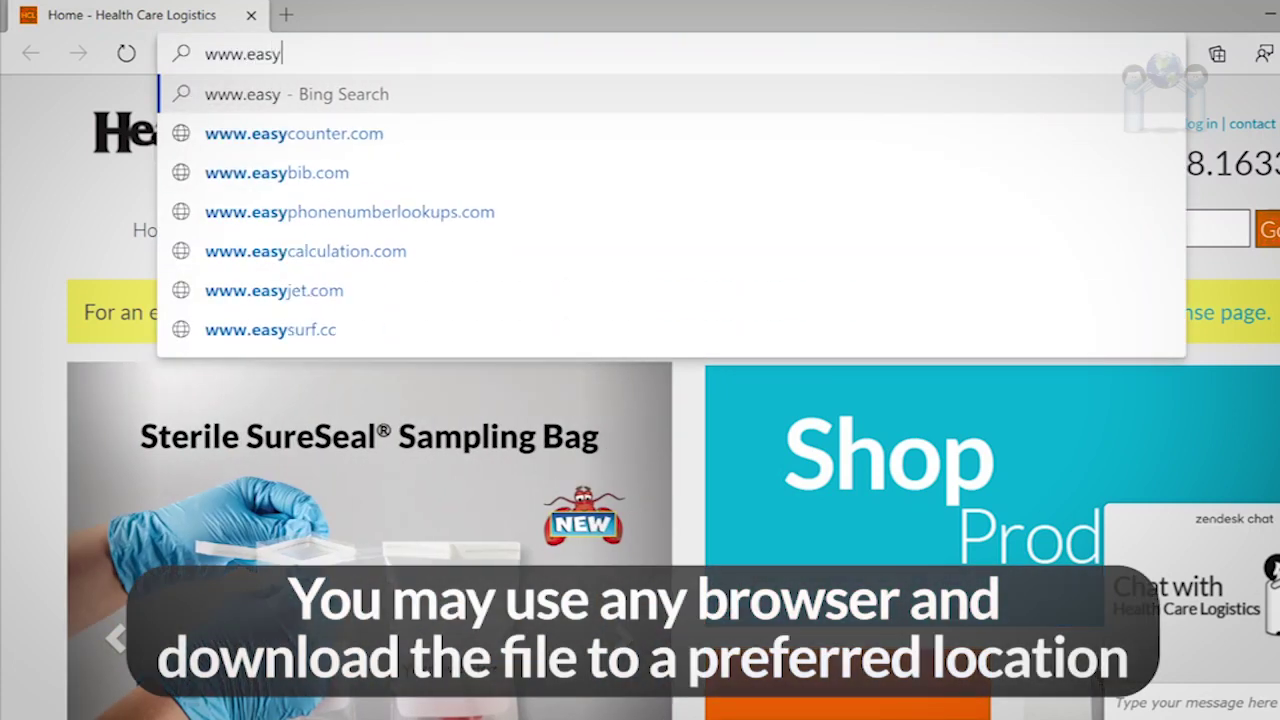
pyautogui.write('logusb.')
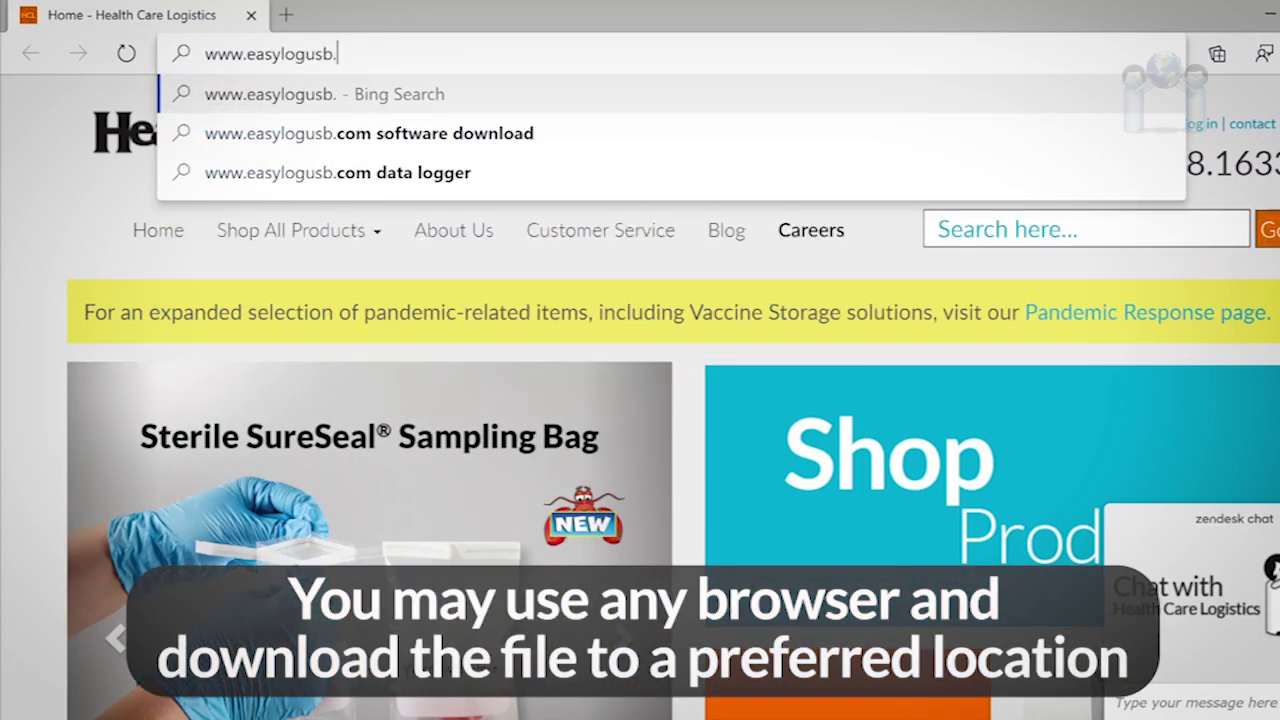
pyautogui.write('com')
pyautogui.press('Return')
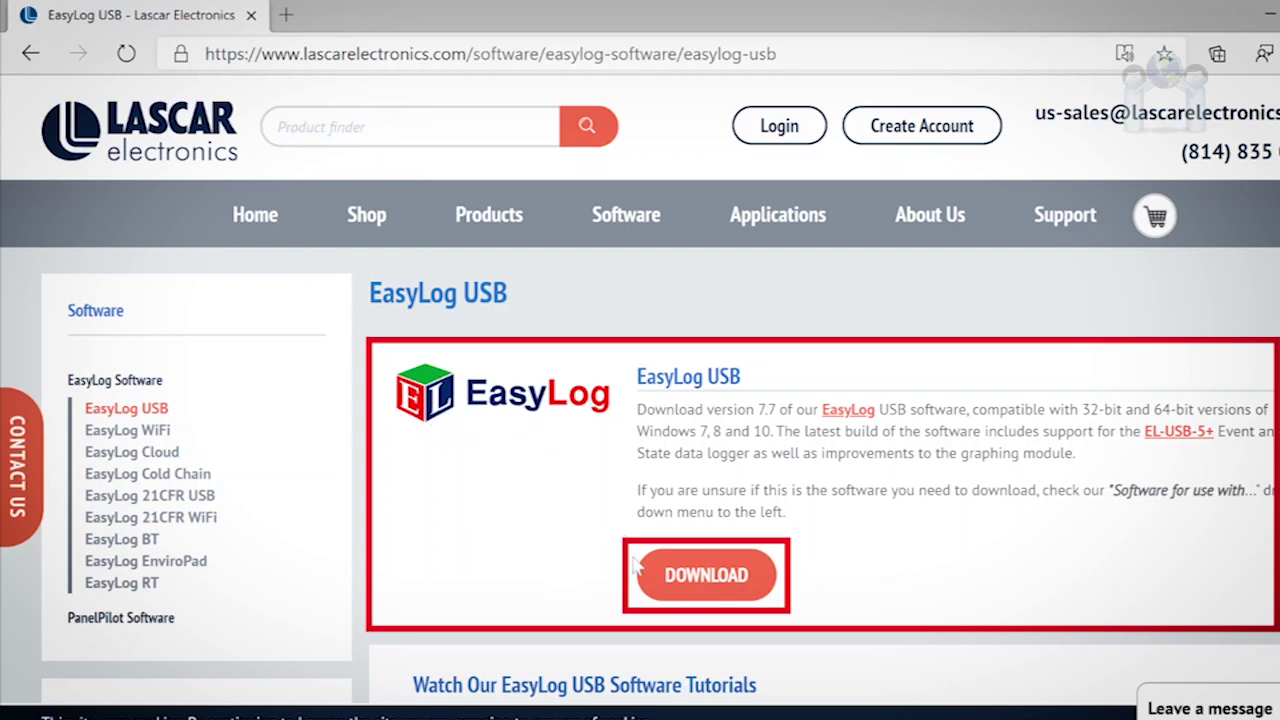
pyautogui.click(651, 587)
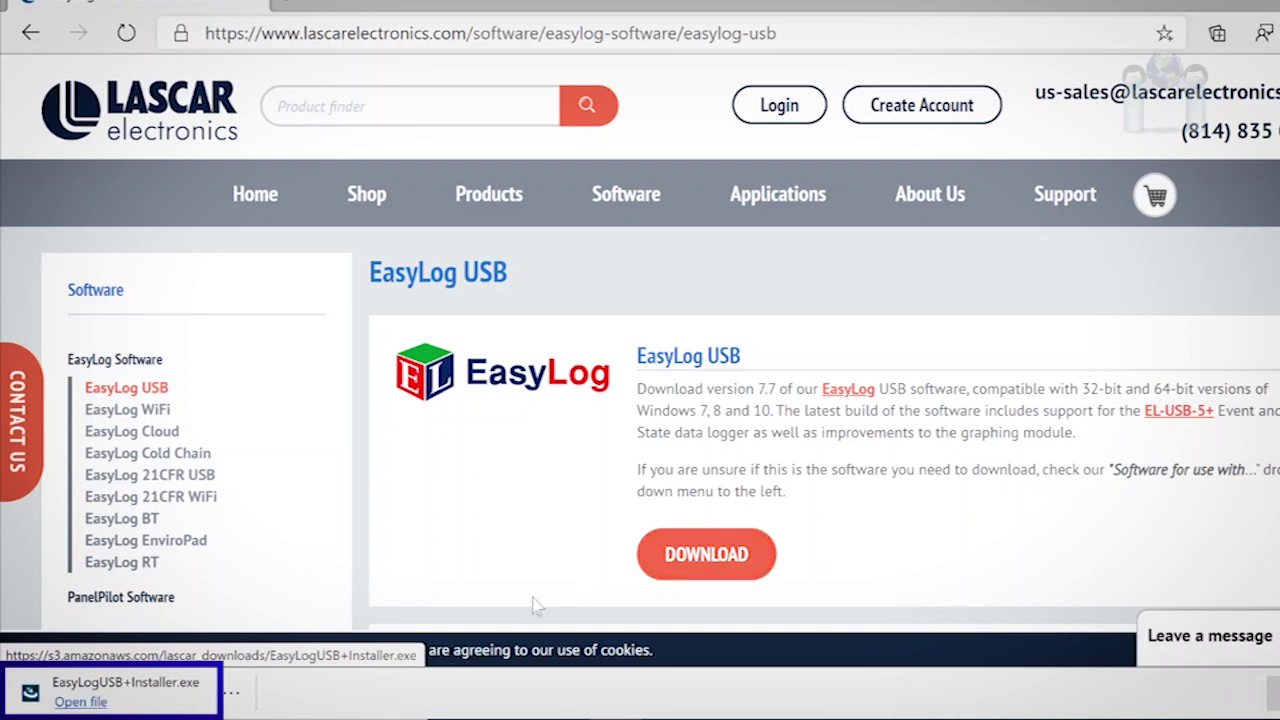
# Step: Run EasyLogUSB+Installer.exe, complete the software wizard, and install USB driver 3.3 successfully
pyautogui.click(80, 702)
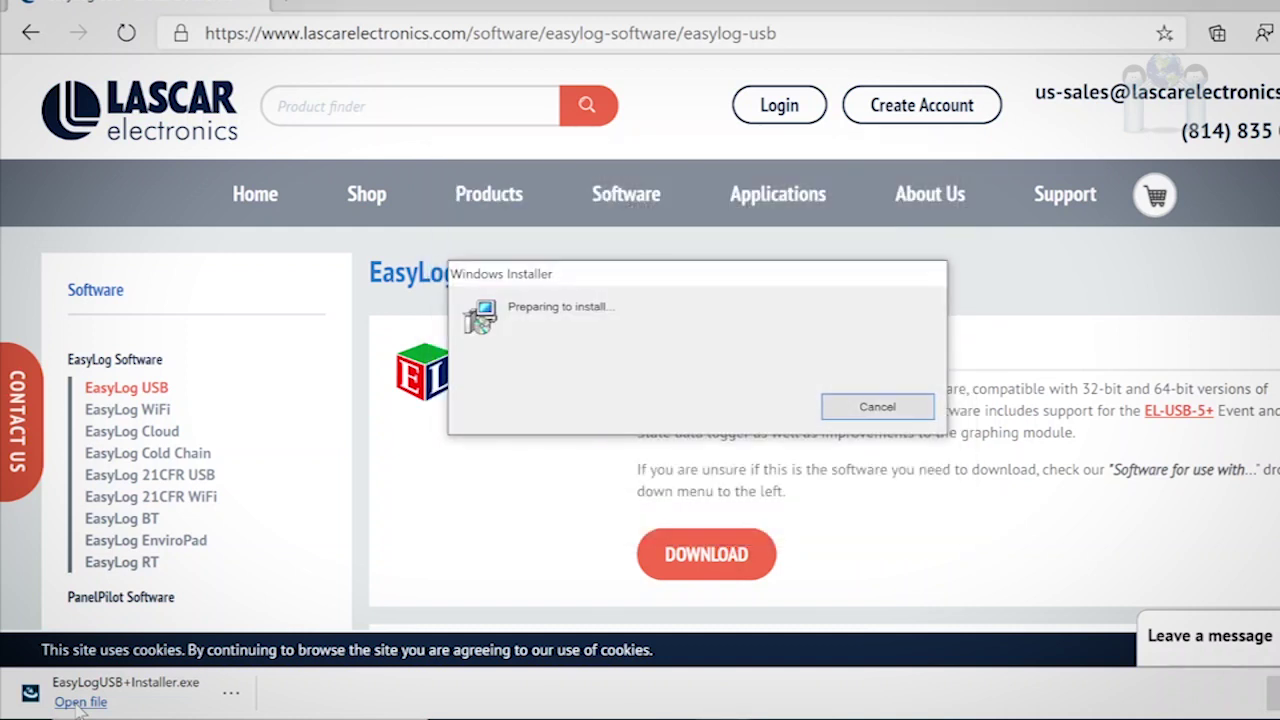
pyautogui.click(802, 533)
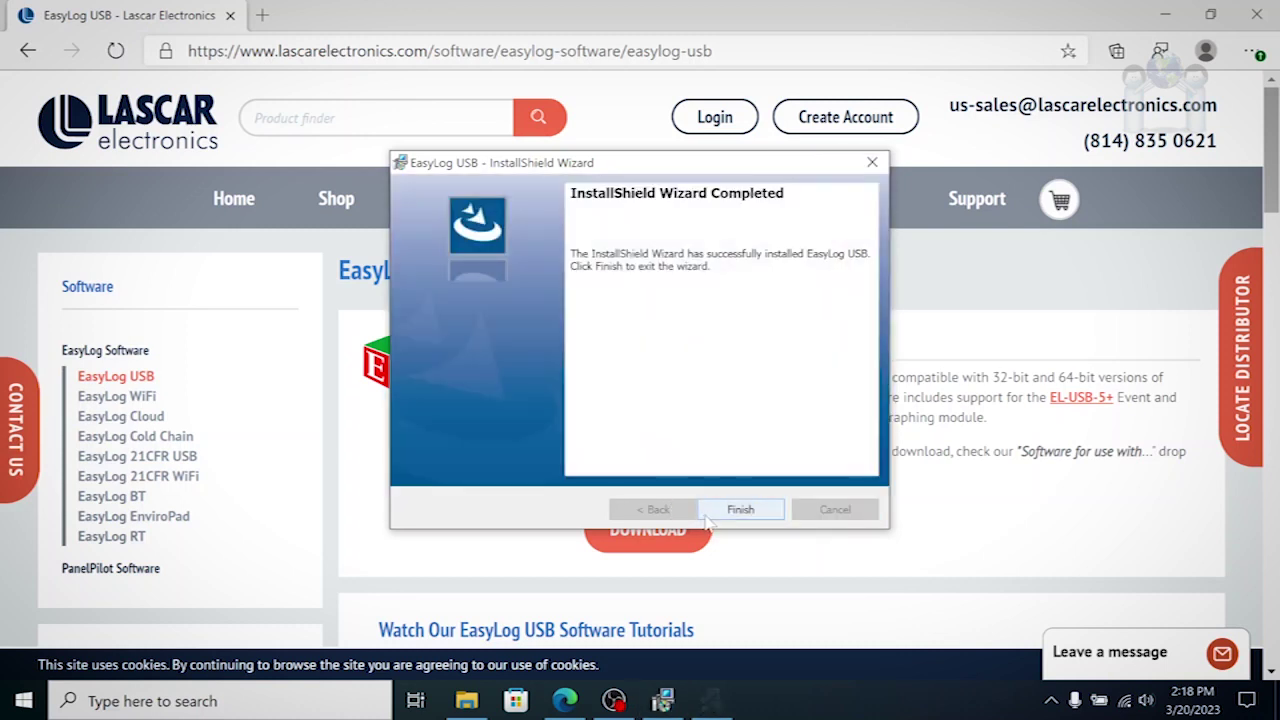
pyautogui.click(714, 512)
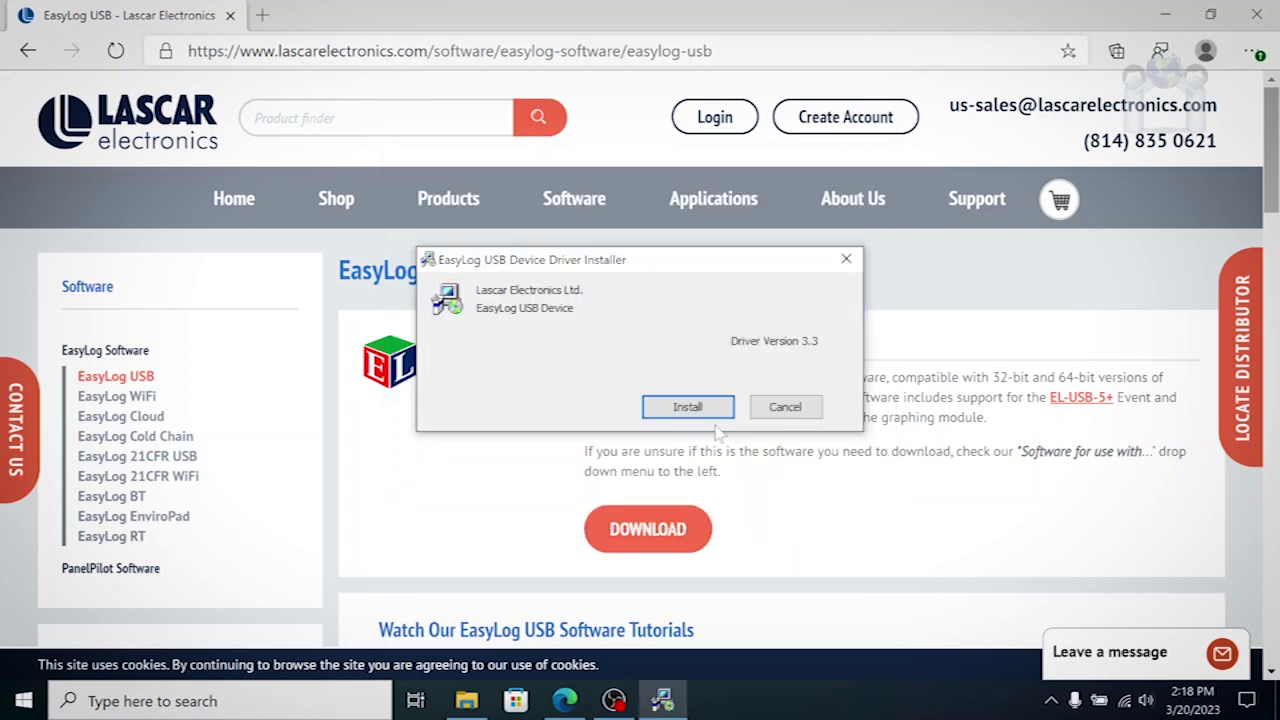
pyautogui.click(710, 416)
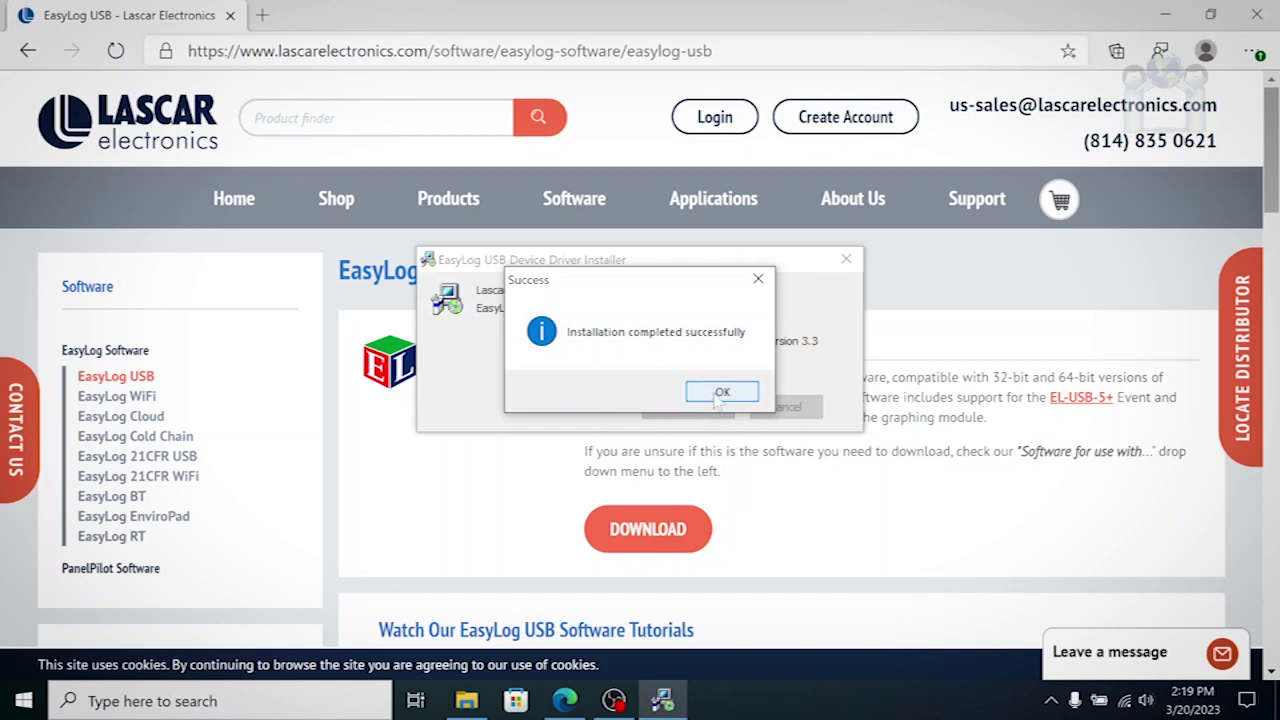
pyautogui.click(720, 393)
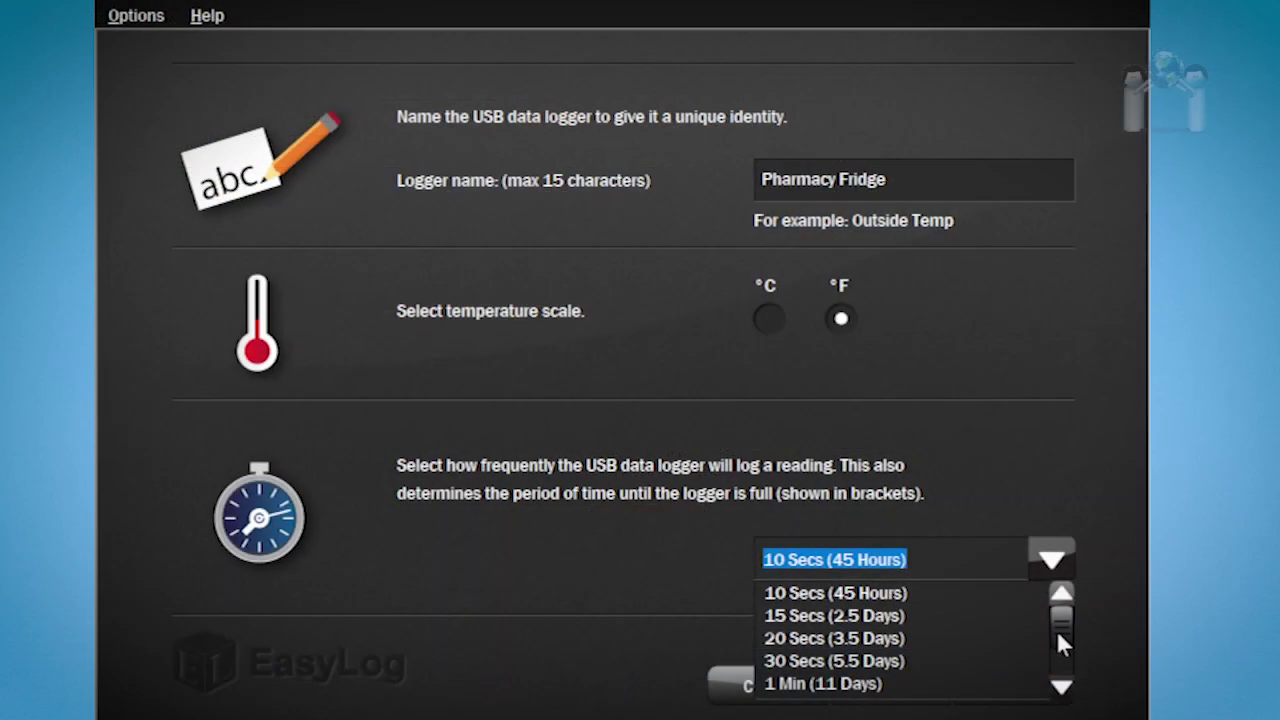
# Step: Launch EasyLog USB from the desktop shortcut and choose to set up the USB data logger
pyautogui.scroll(-1, 1059, 642)
pyautogui.scroll(-1, 1058, 638)
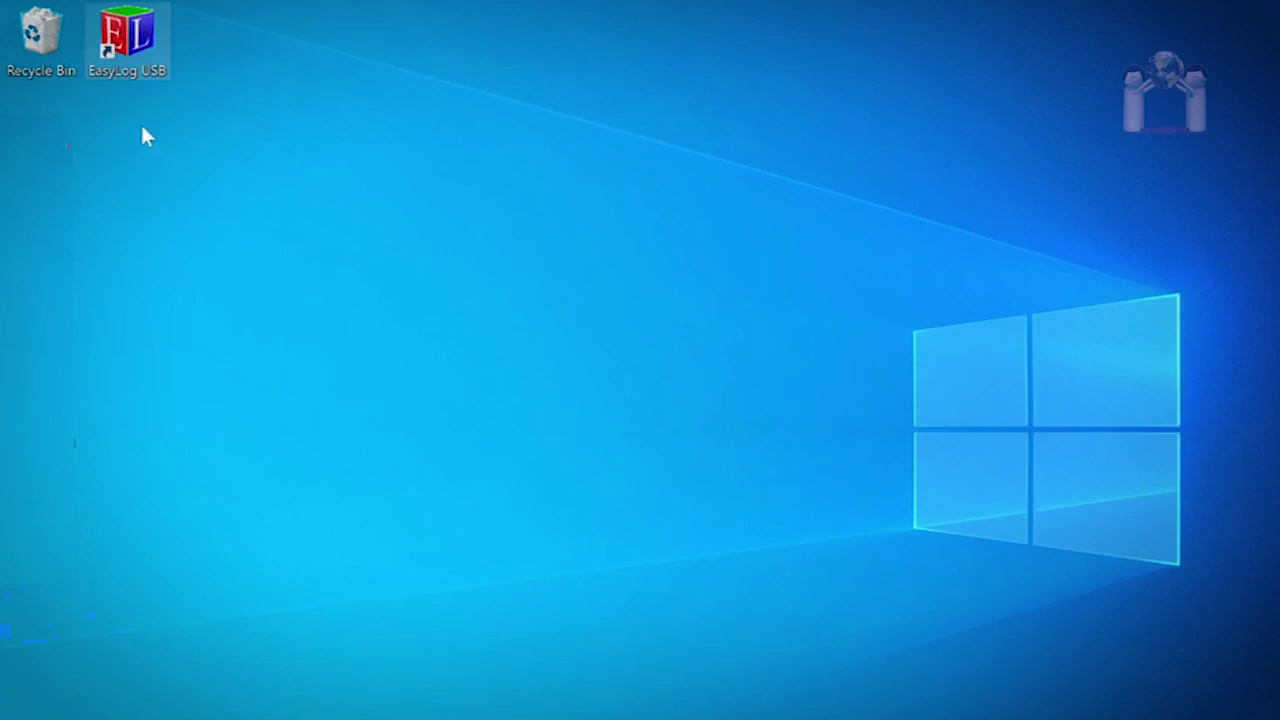
pyautogui.doubleClick(128, 58)
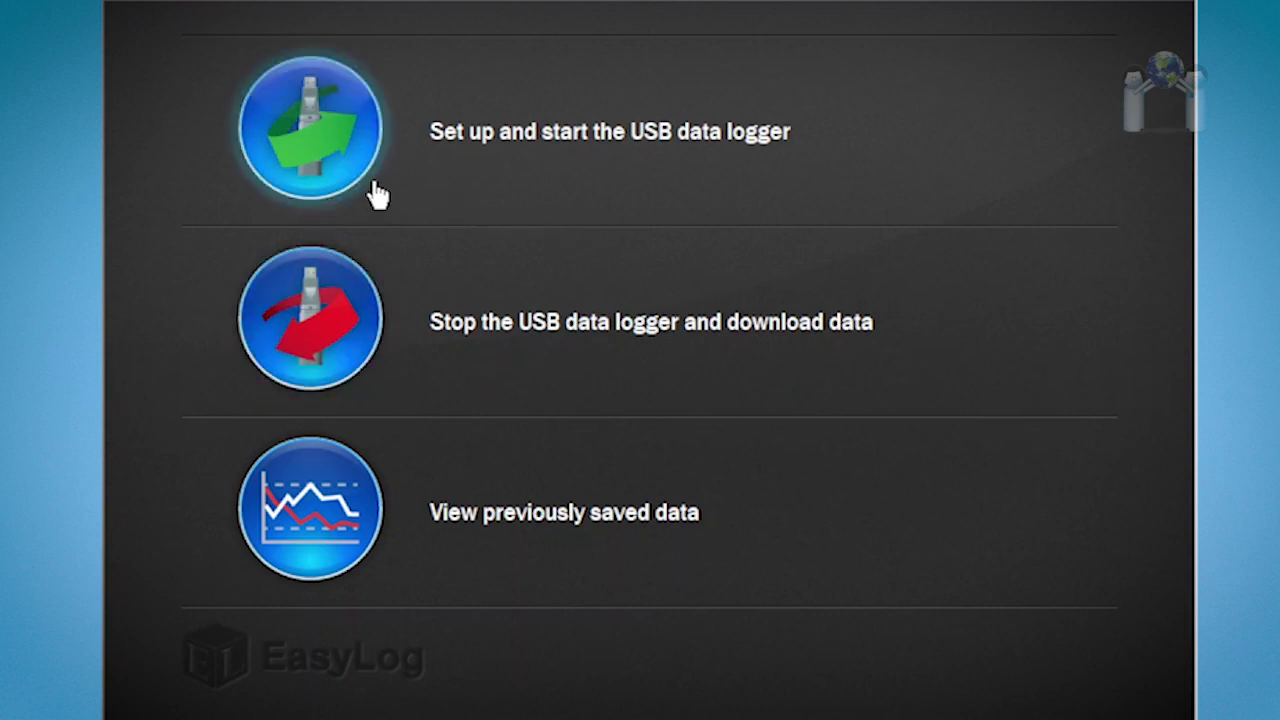
pyautogui.click(331, 157)
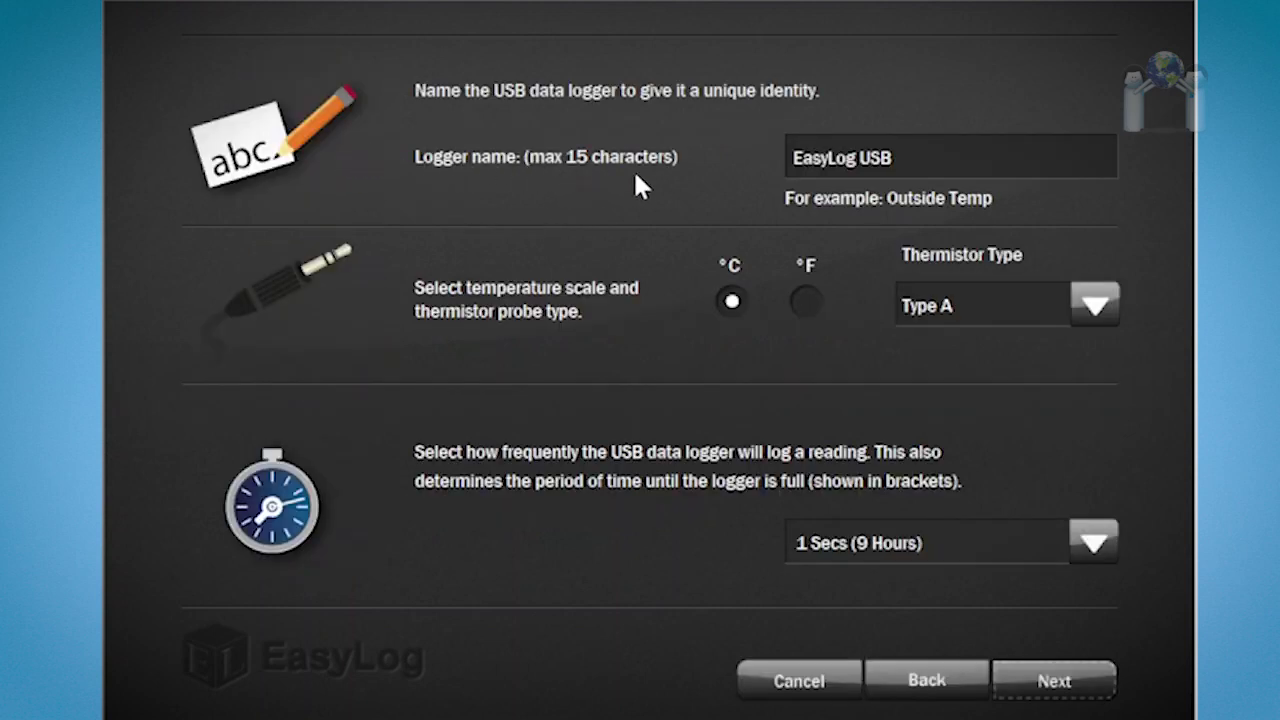
# Step: Rename the logger from EasyLog USB to Pharmacy Fridge and switch the scale to °F
pyautogui.click(971, 165)
pyautogui.moveTo(971, 160); pyautogui.dragTo(740, 150)
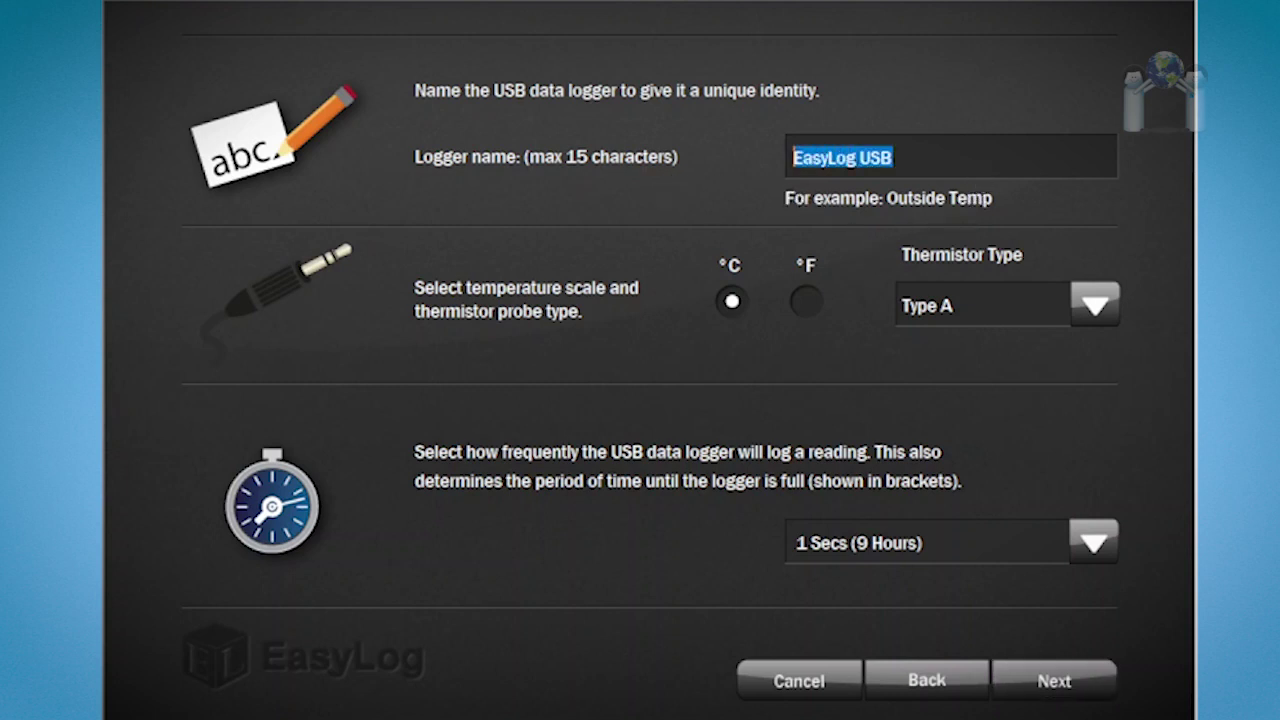
pyautogui.write('Pharmacy')
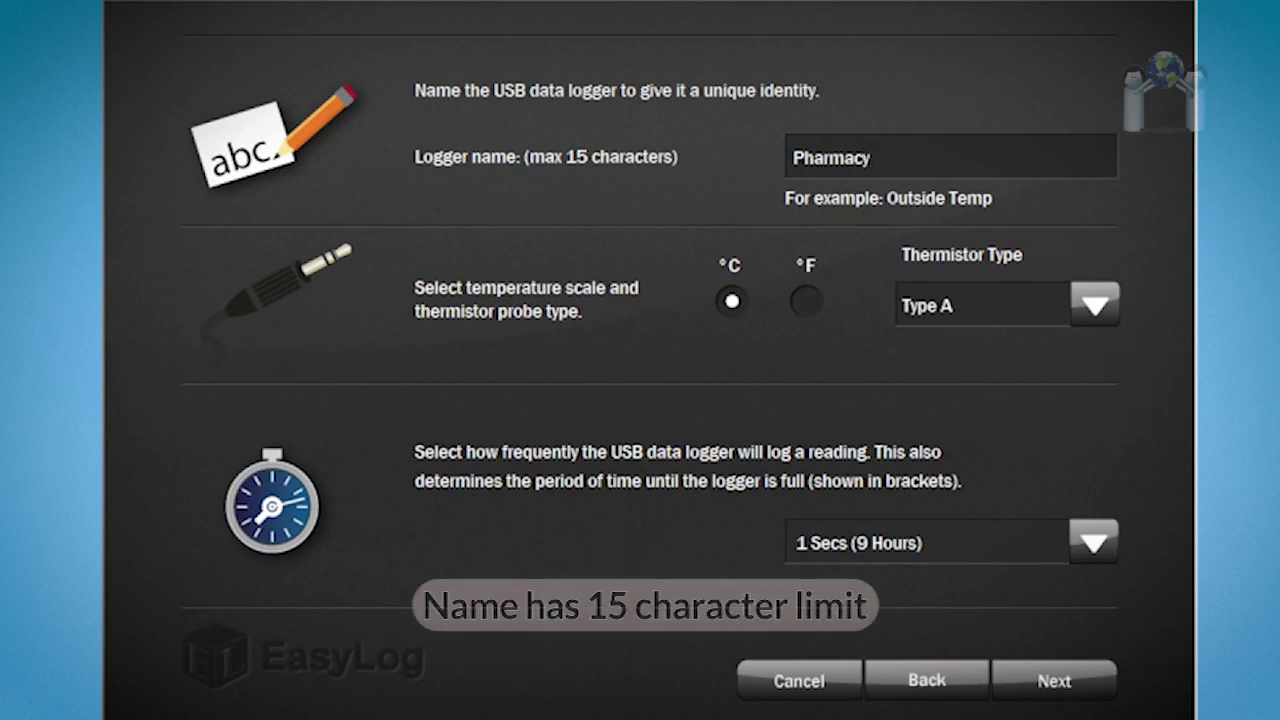
pyautogui.write('Fridge')
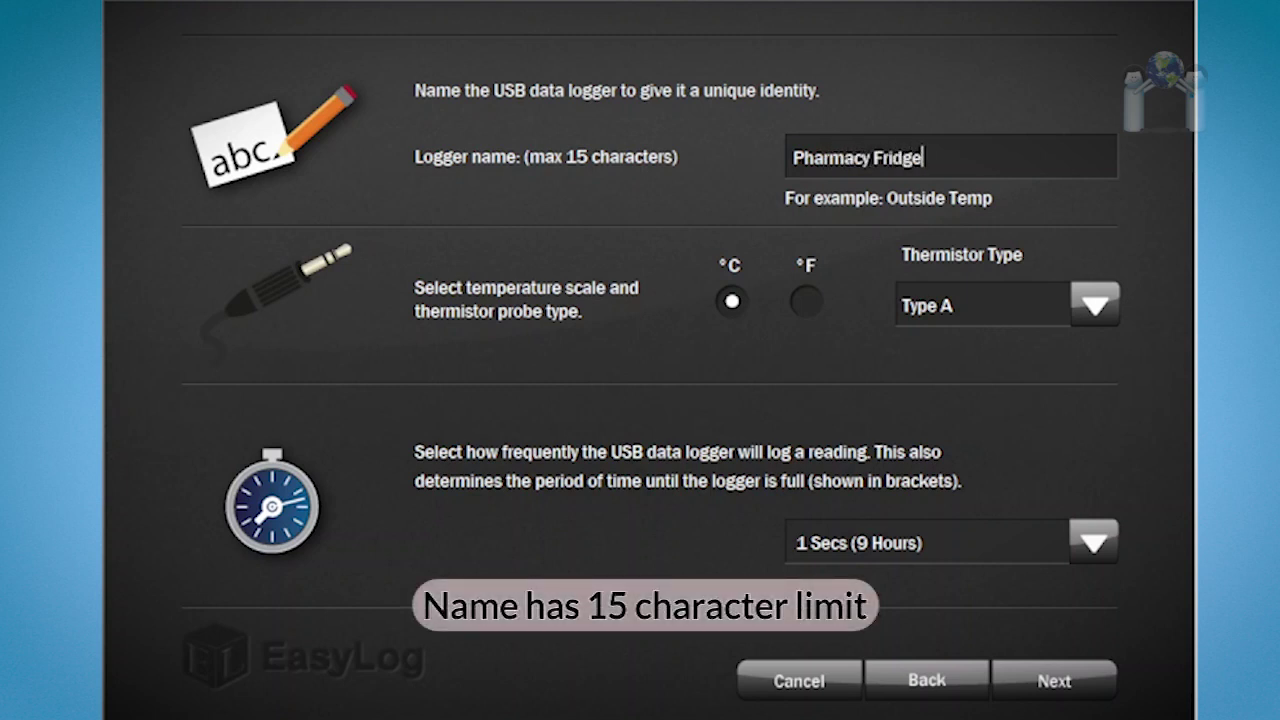
pyautogui.click(808, 299)
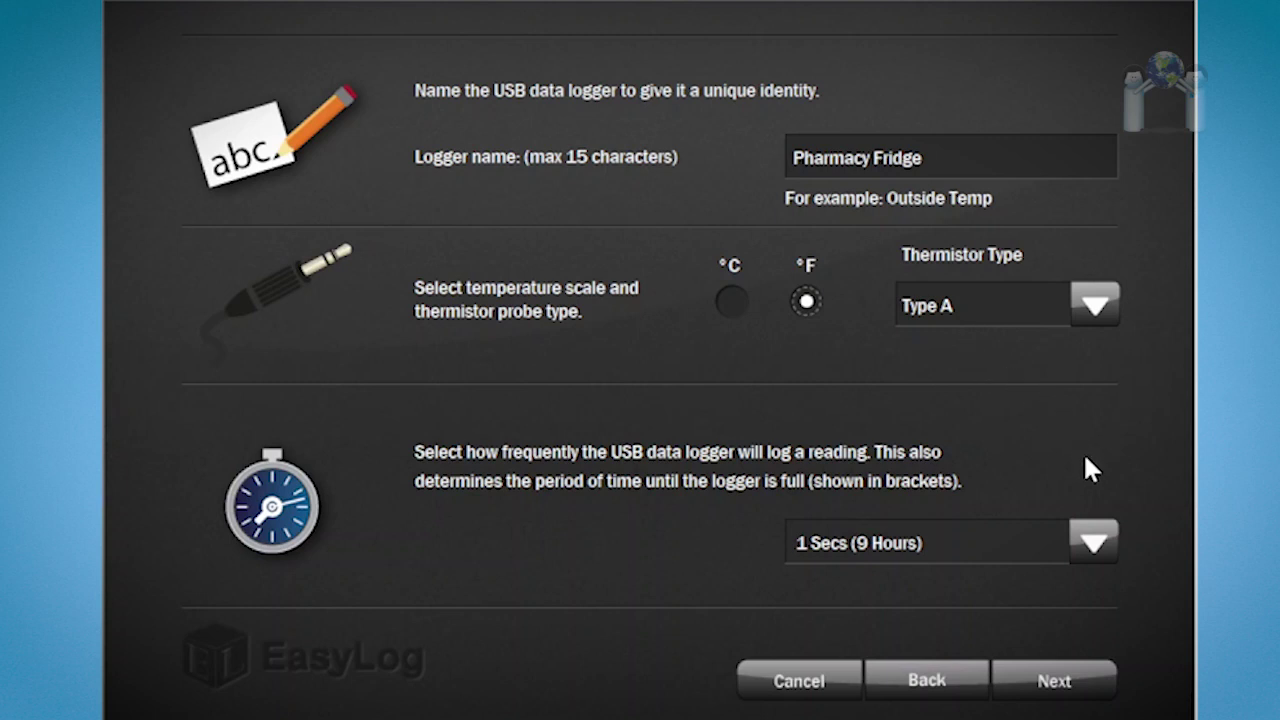
# Step: Set the logging interval to 10 Mins (7 Months) and advance to the display options page
pyautogui.click(1097, 545)
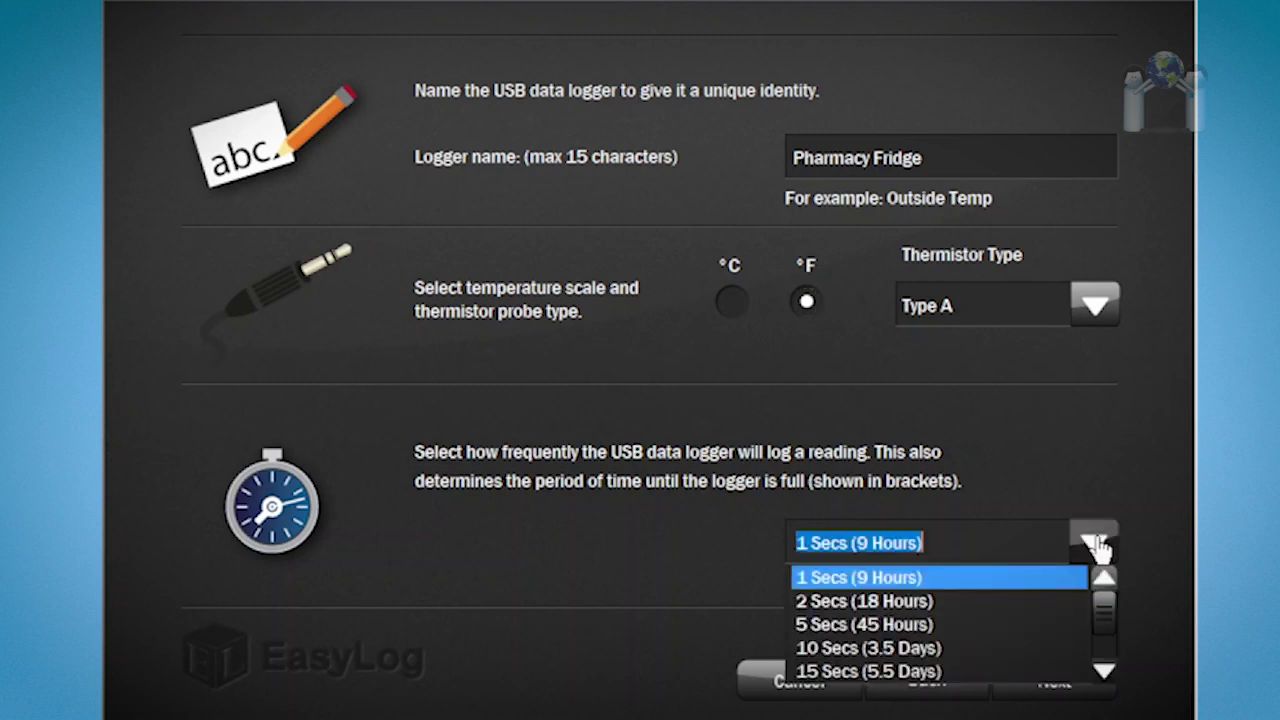
pyautogui.click(1104, 671)
pyautogui.scroll(-2, 1106, 677)
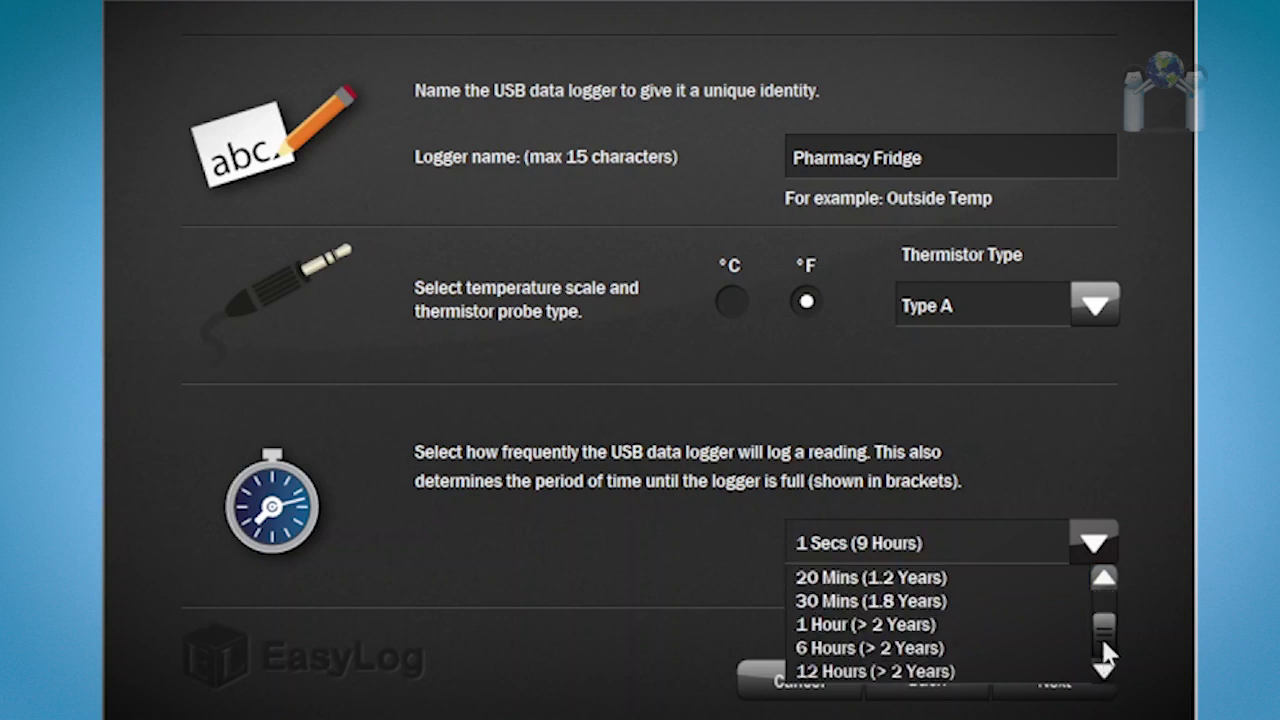
pyautogui.scroll(1, 1103, 632)
pyautogui.scroll(2, 1103, 628)
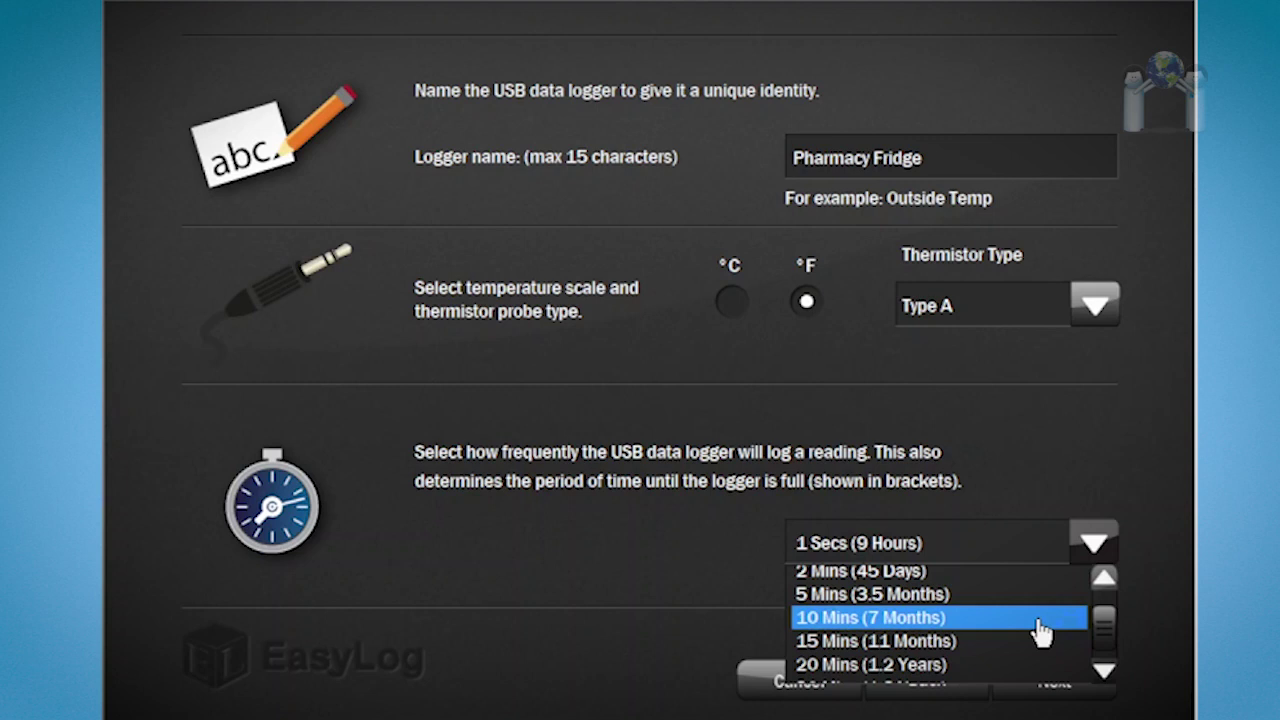
pyautogui.click(1040, 628)
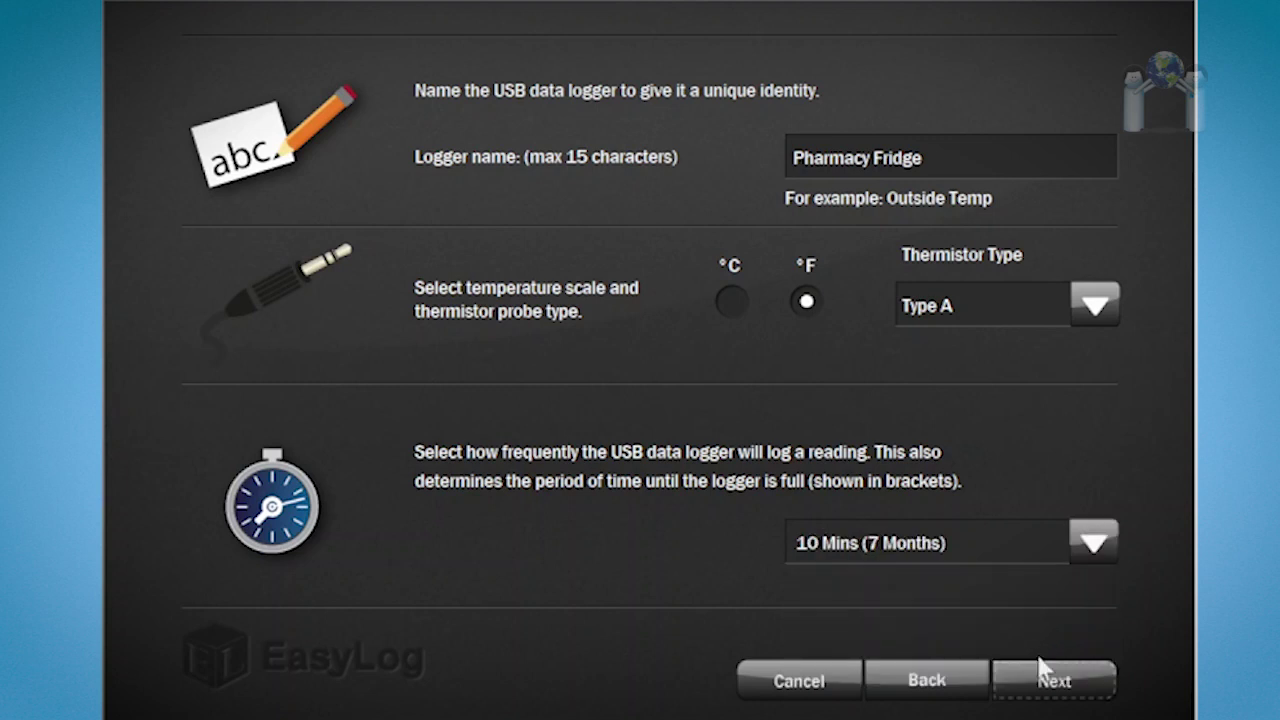
pyautogui.click(1055, 688)
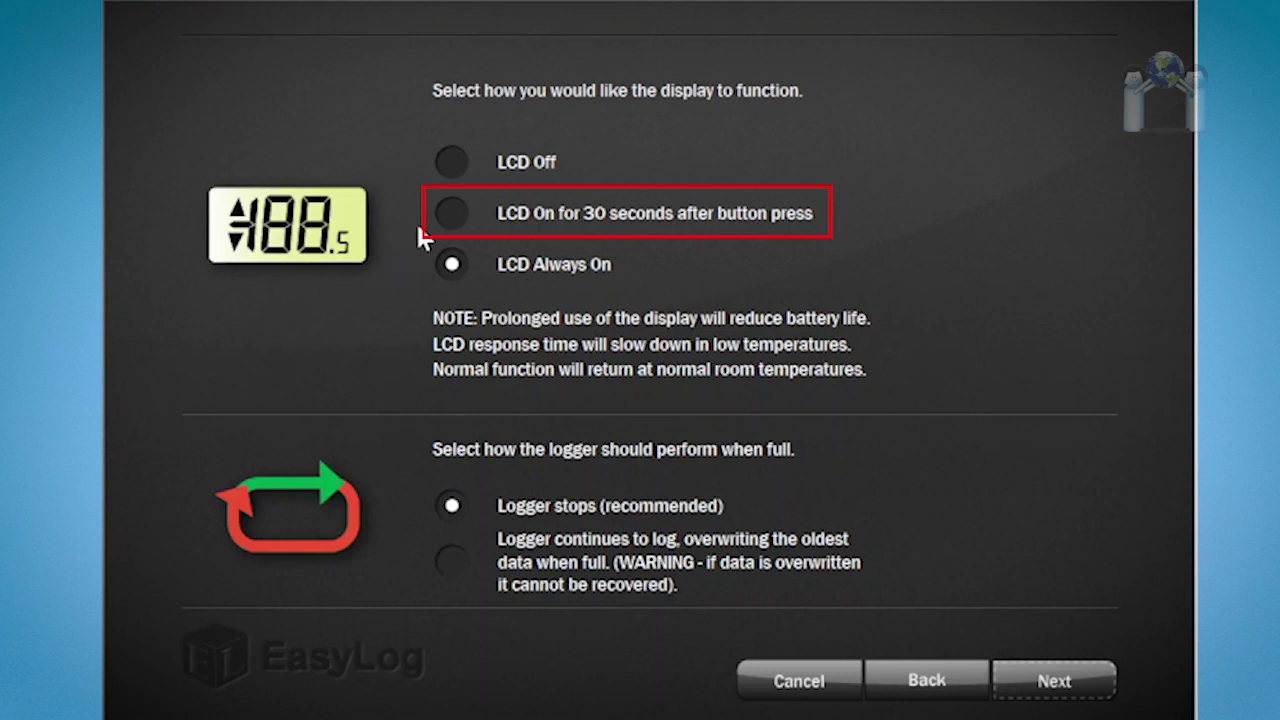
# Step: Choose LCD On for 30 seconds after button press as the display option
pyautogui.click(447, 214)
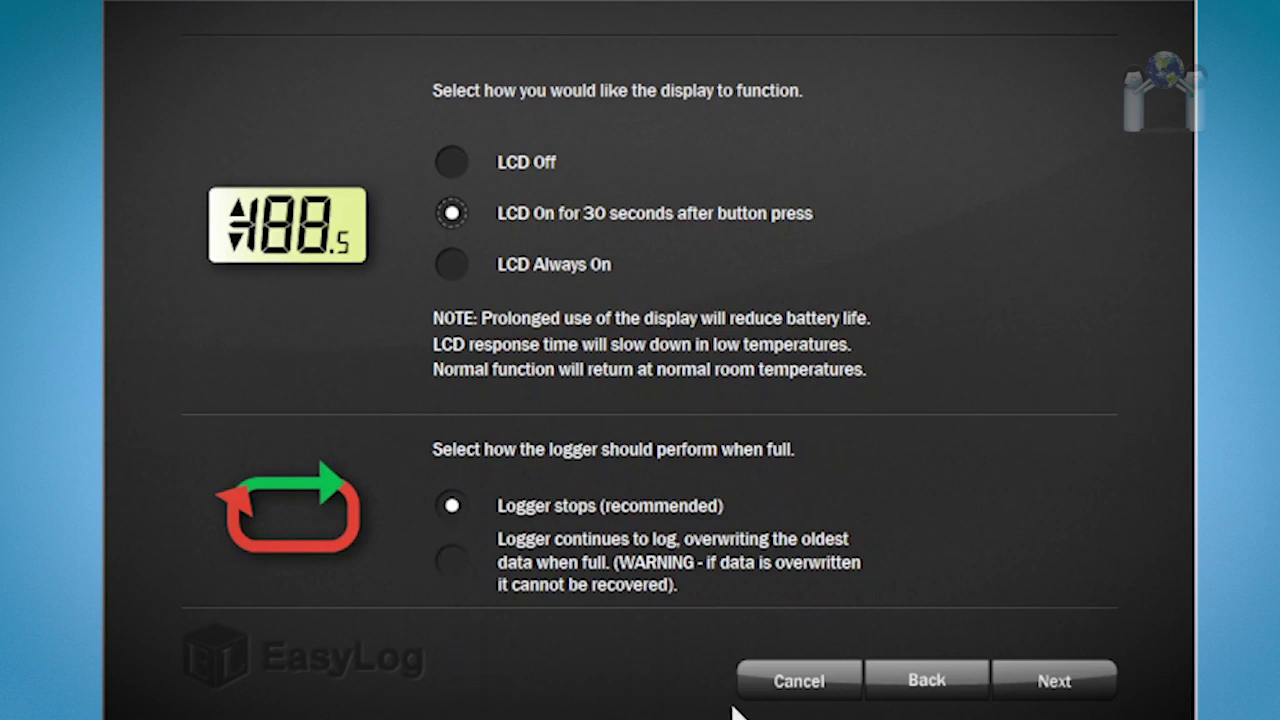
# Step: Enable high and low alarms with a 45 °F high limit and 32.0 °F low limit
pyautogui.click(1058, 686)
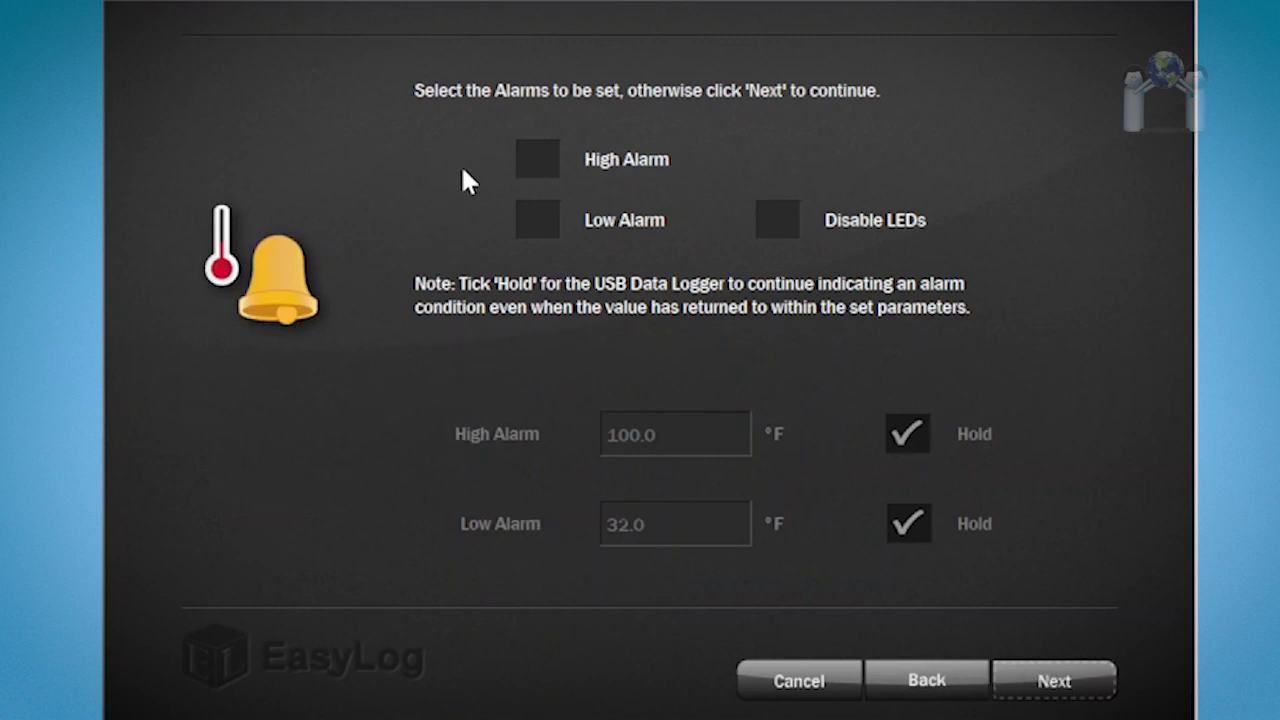
pyautogui.click(528, 162)
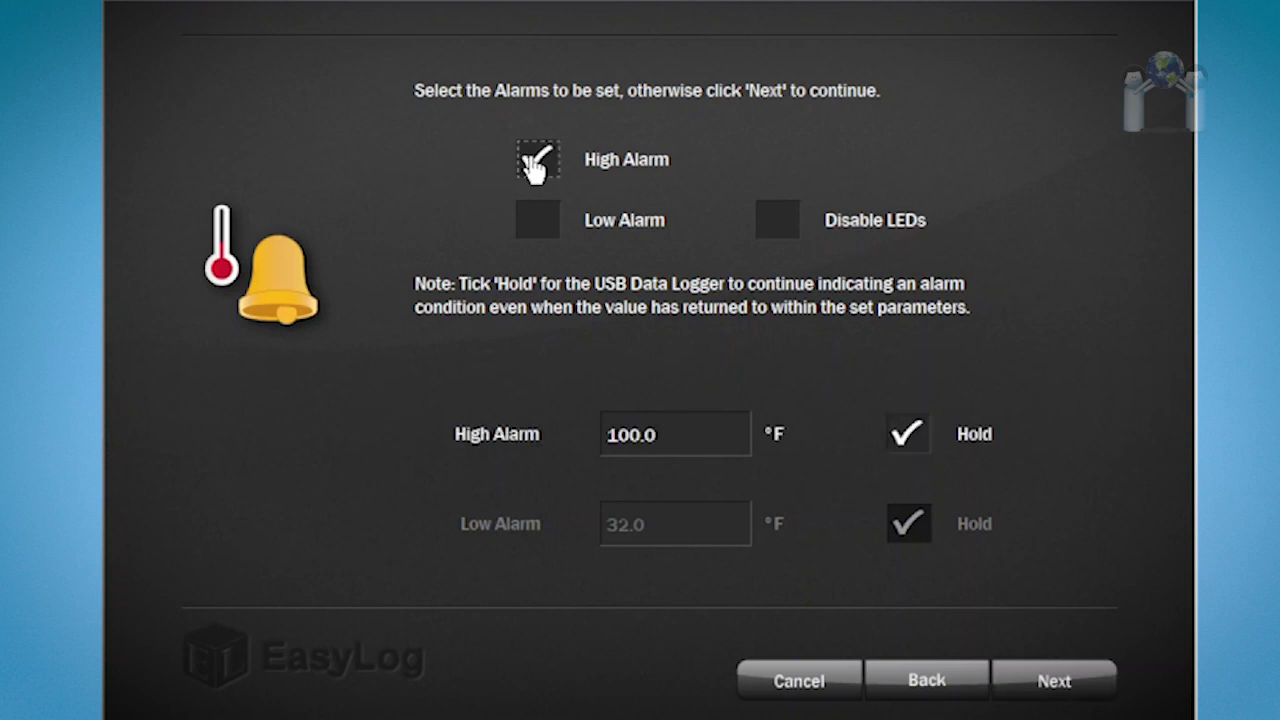
pyautogui.click(538, 221)
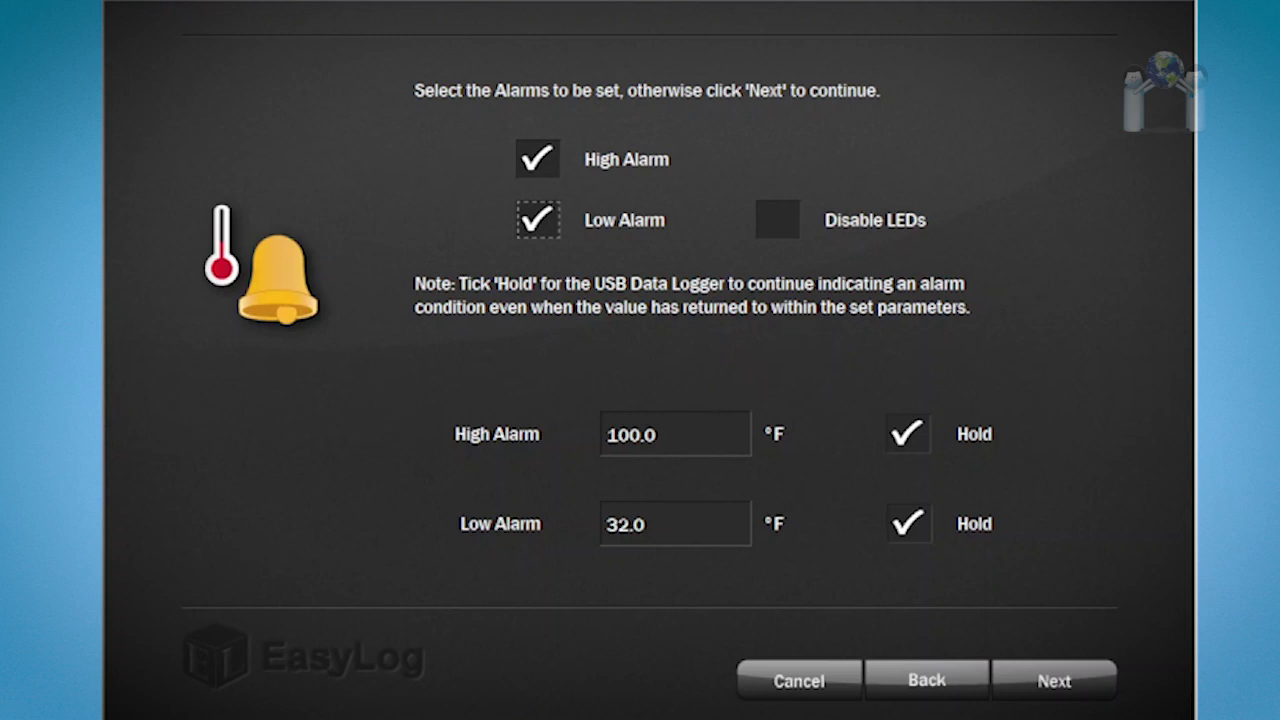
pyautogui.click(657, 434)
pyautogui.hotkey('shift', 'Left')
pyautogui.hotkey('shift', 'Left')
pyautogui.hotkey('shift', 'Left')
pyautogui.hotkey('shift', 'Left')
pyautogui.hotkey('shift', 'Left')
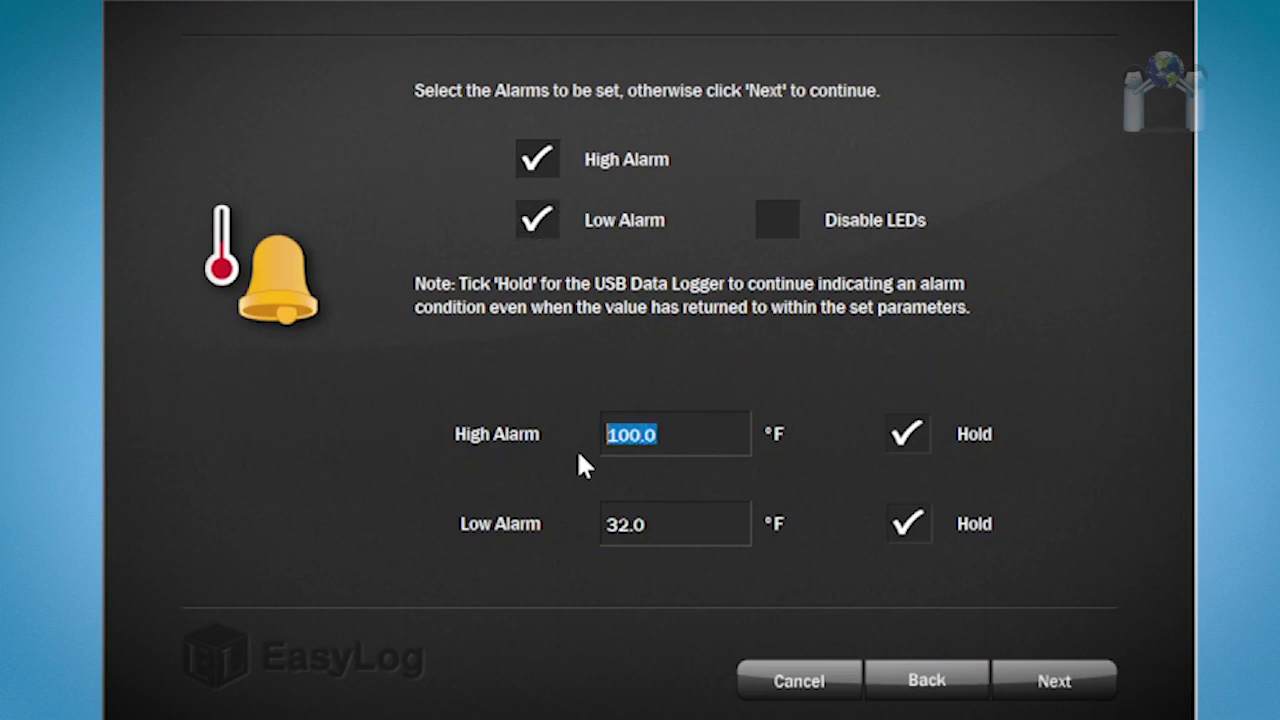
pyautogui.write('45')
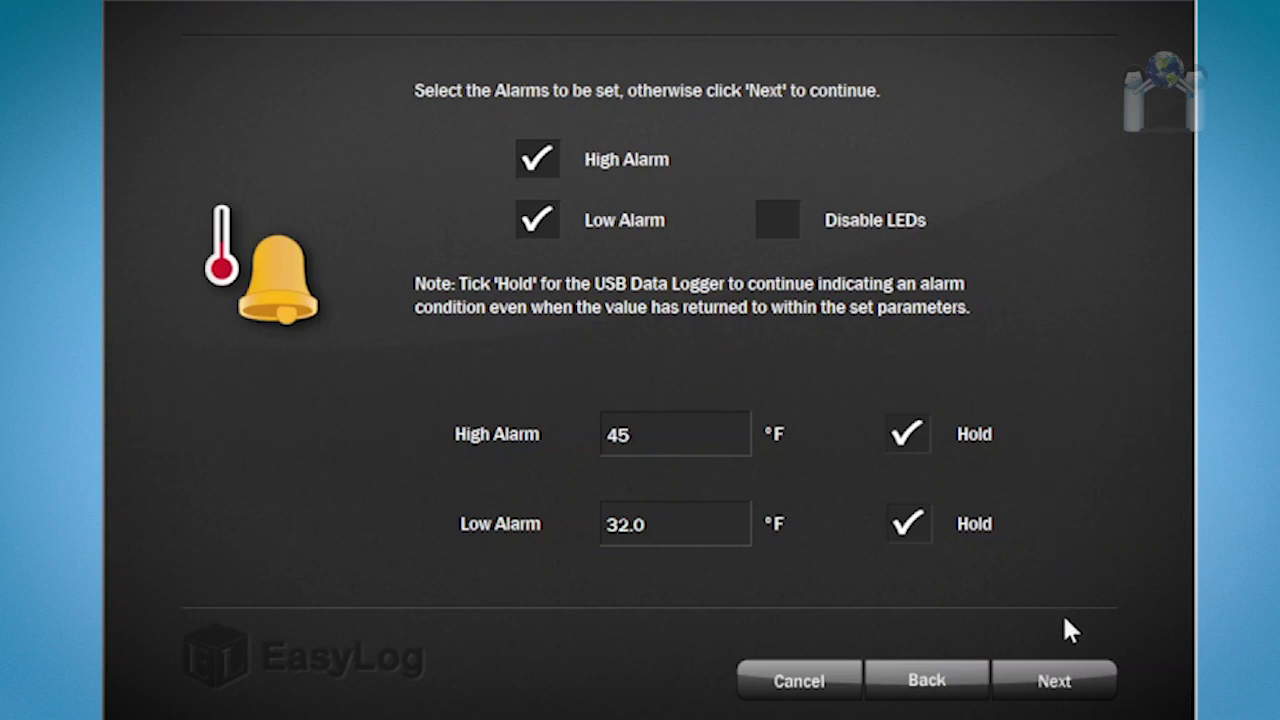
pyautogui.click(1055, 690)
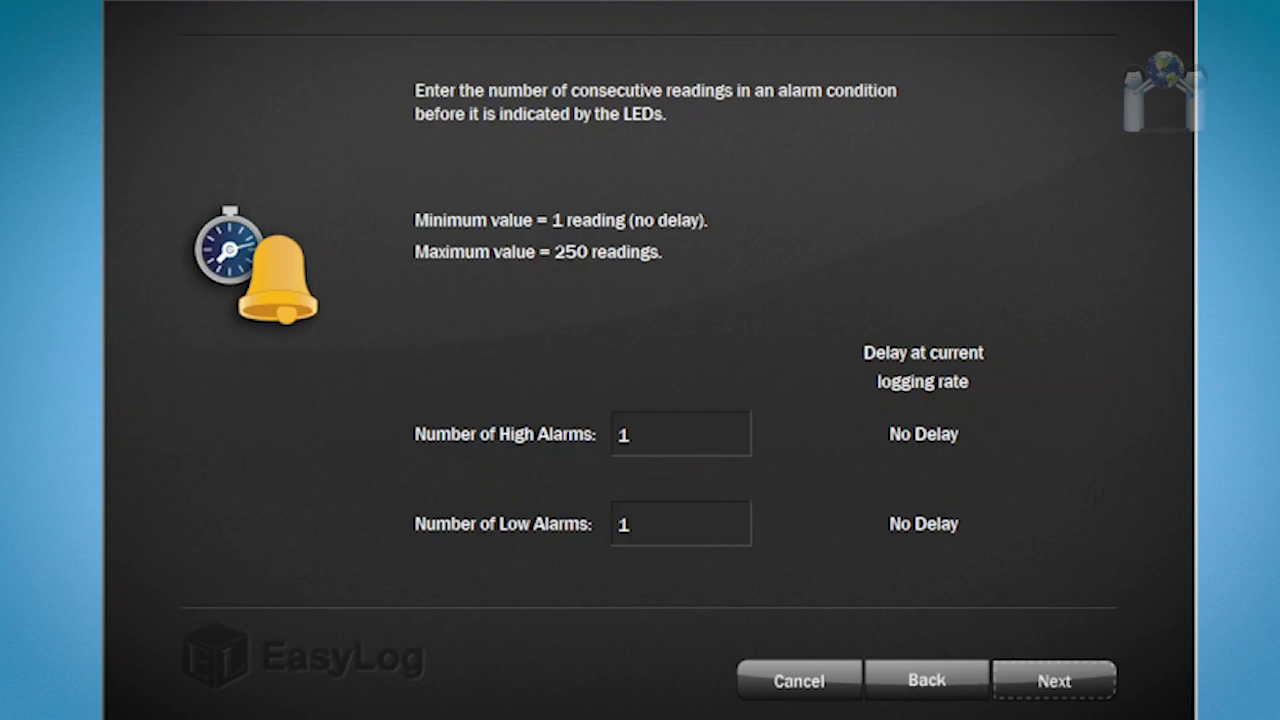
# Step: Keep the high alarm count at 1 reading after briefly trying 2, and proceed to start options
pyautogui.click(631, 434)
pyautogui.hotkey('ctrl', 'a')
pyautogui.write('2')
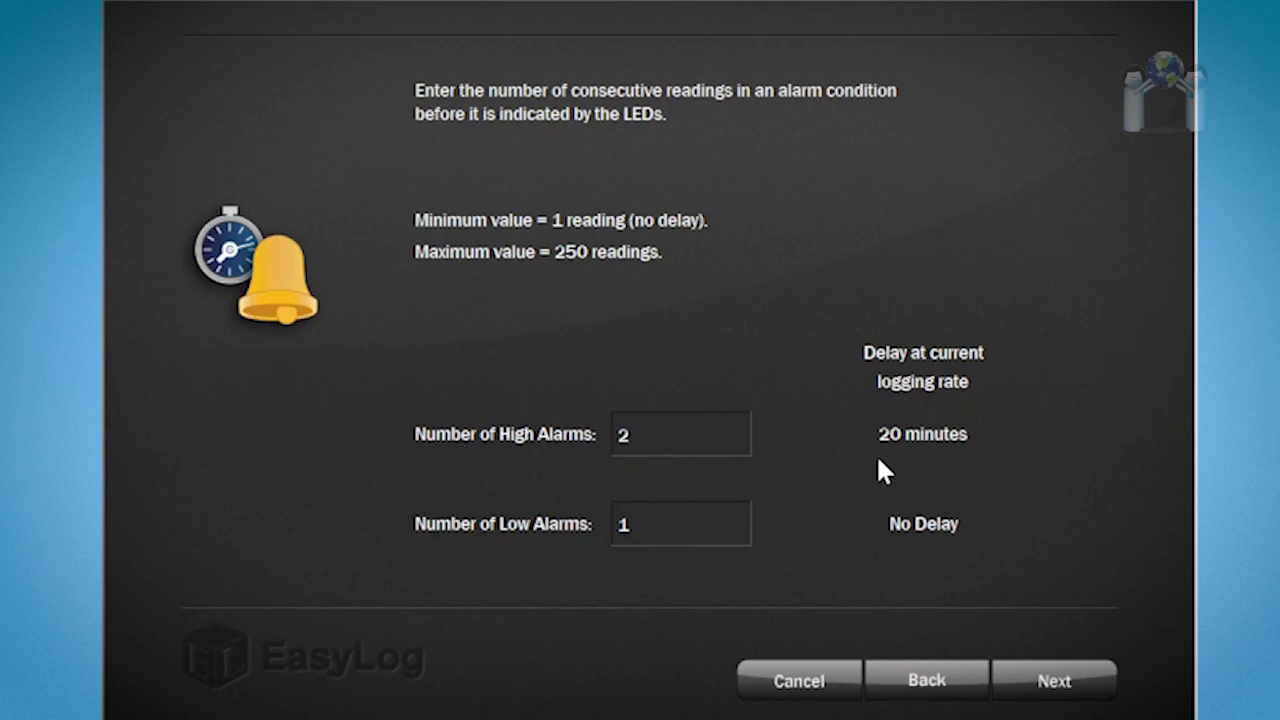
pyautogui.moveTo(640, 435); pyautogui.dragTo(586, 437)
pyautogui.write('1')
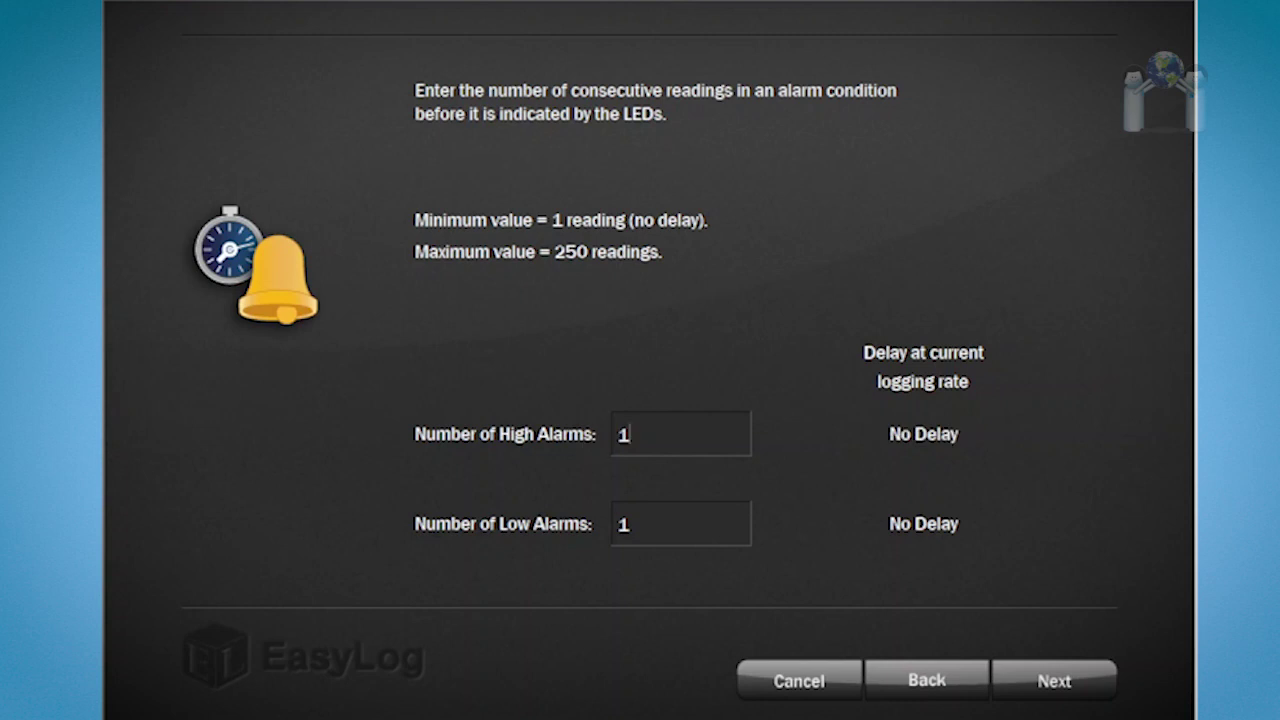
pyautogui.click(1037, 680)
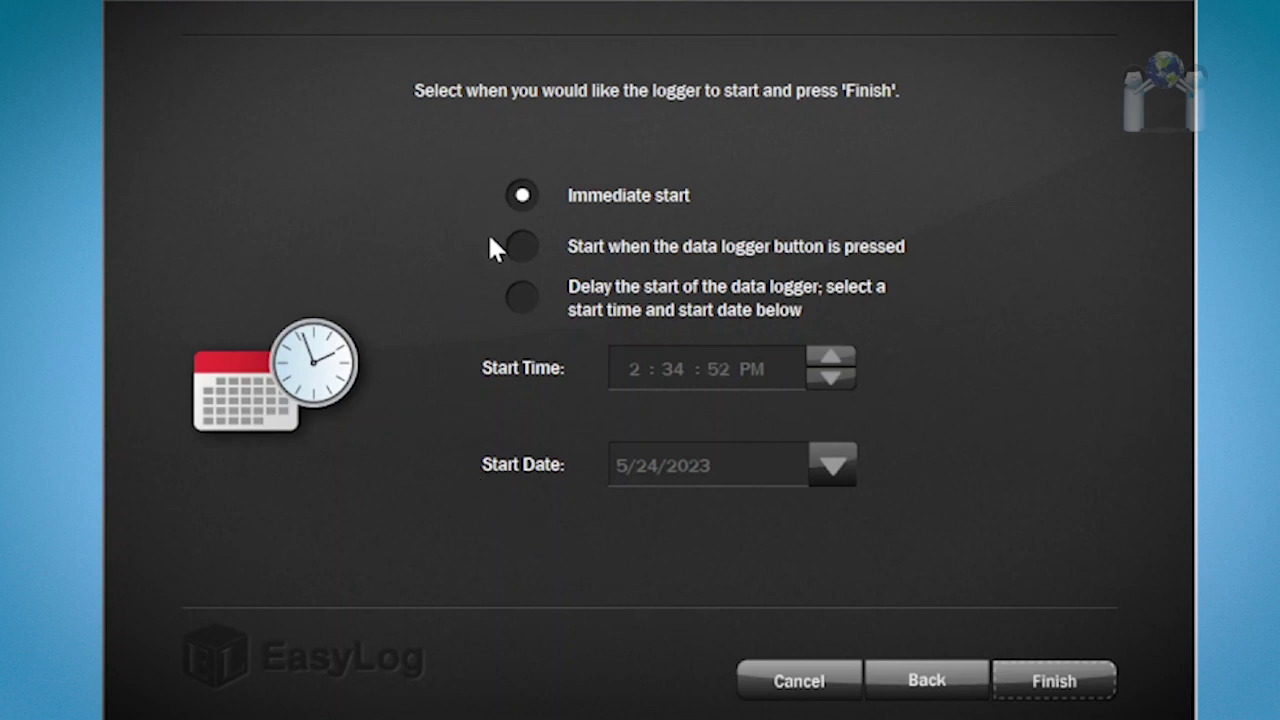
# Step: Set a delayed start on 5/24/2023 with an adjusted start hour and finish configuring the logger
pyautogui.click(524, 298)
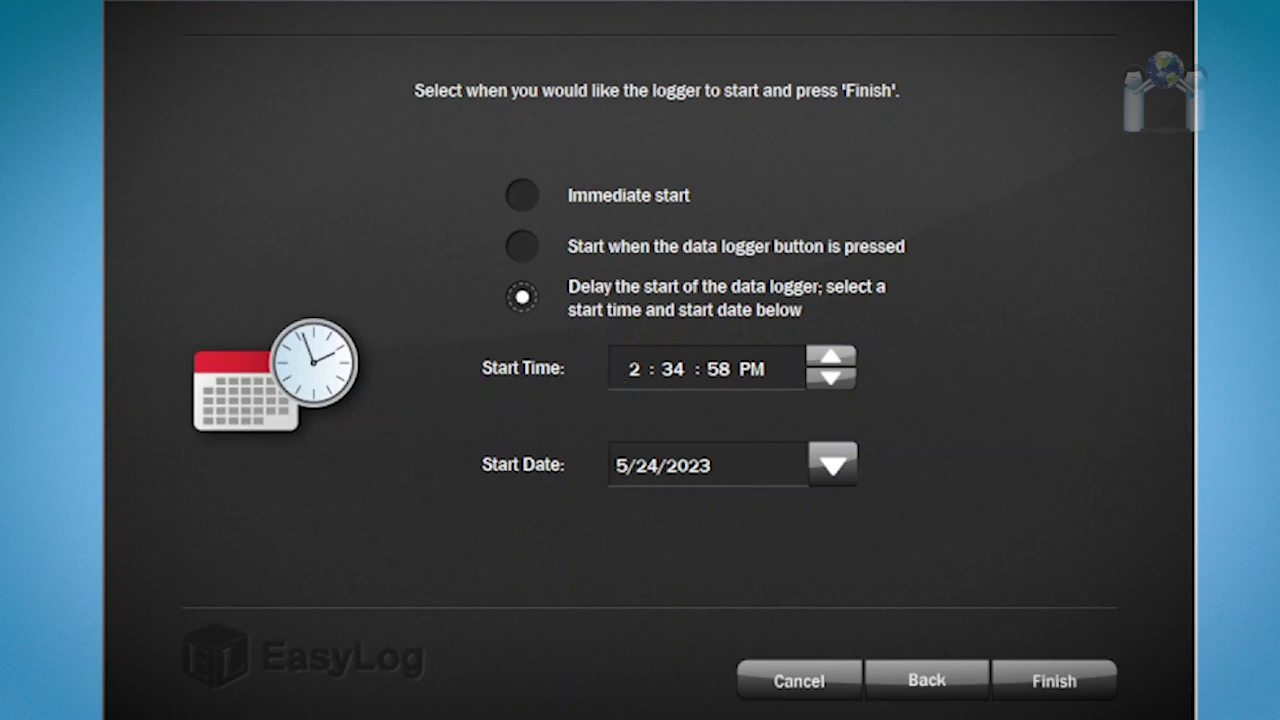
pyautogui.click(642, 367)
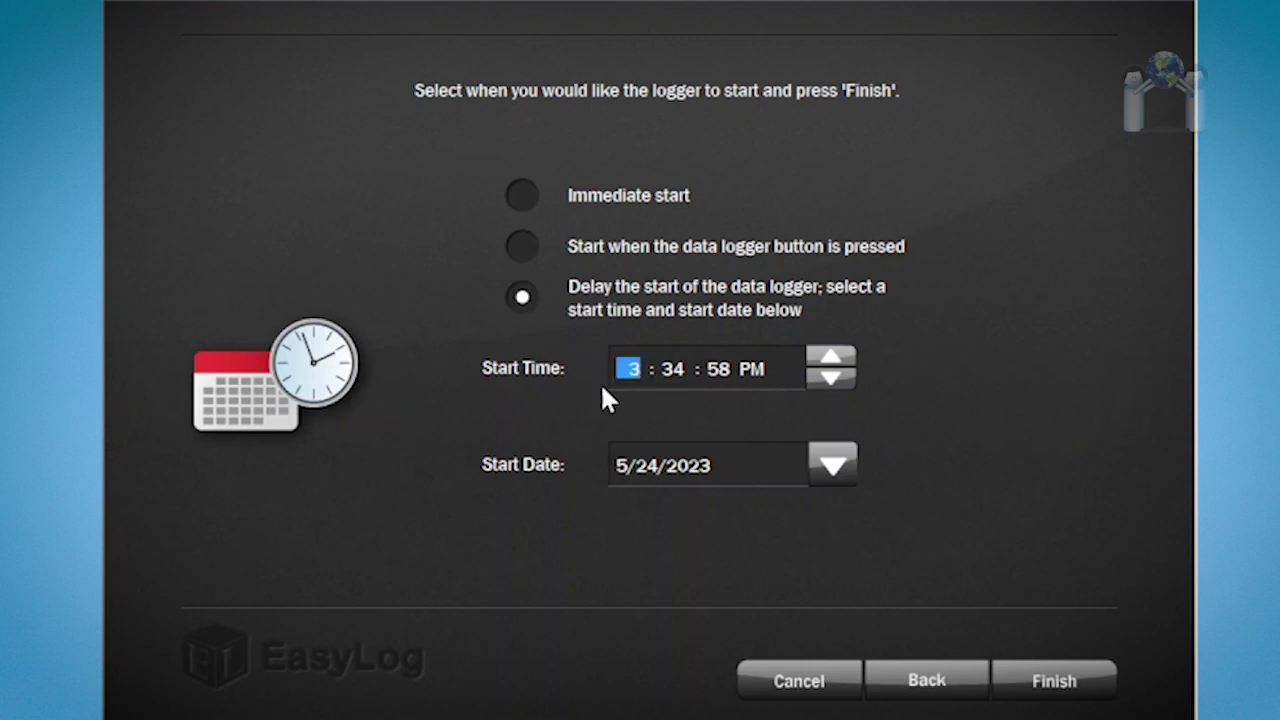
pyautogui.click(1016, 686)
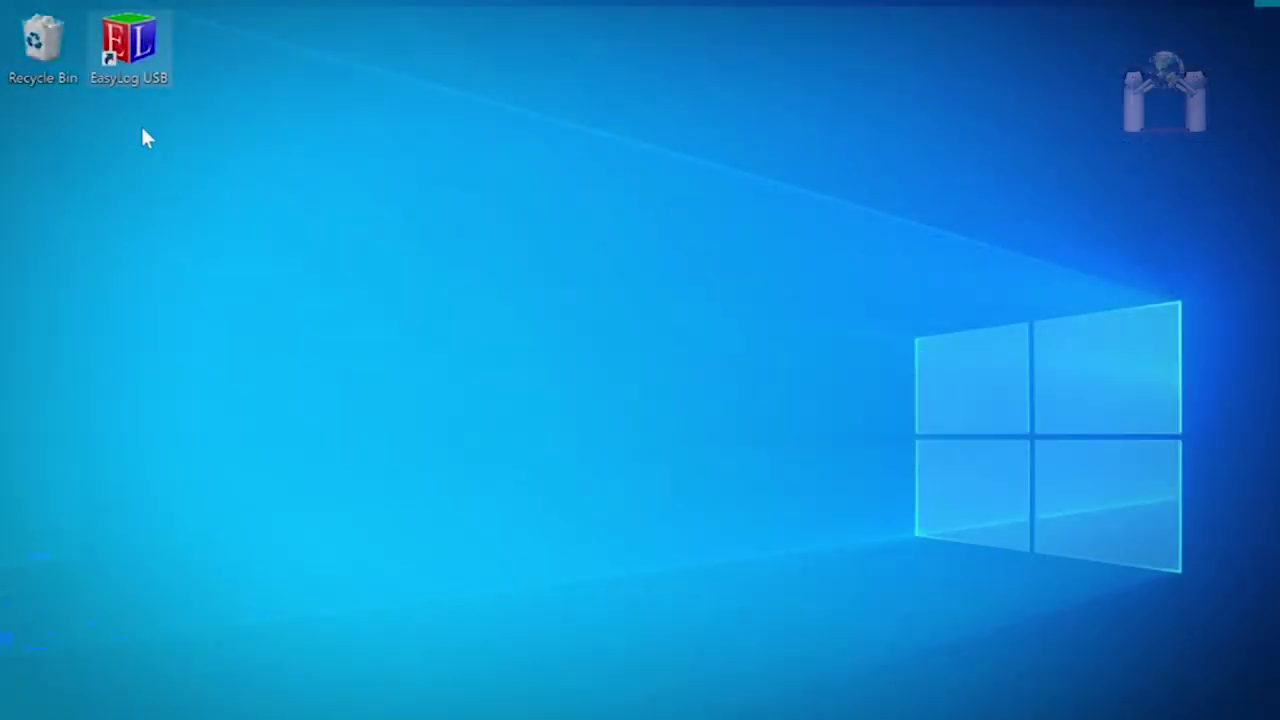
# Step: Relaunch EasyLog USB and stop the Pharmacy Fridge logger, confirming the stop
pyautogui.doubleClick(128, 53)
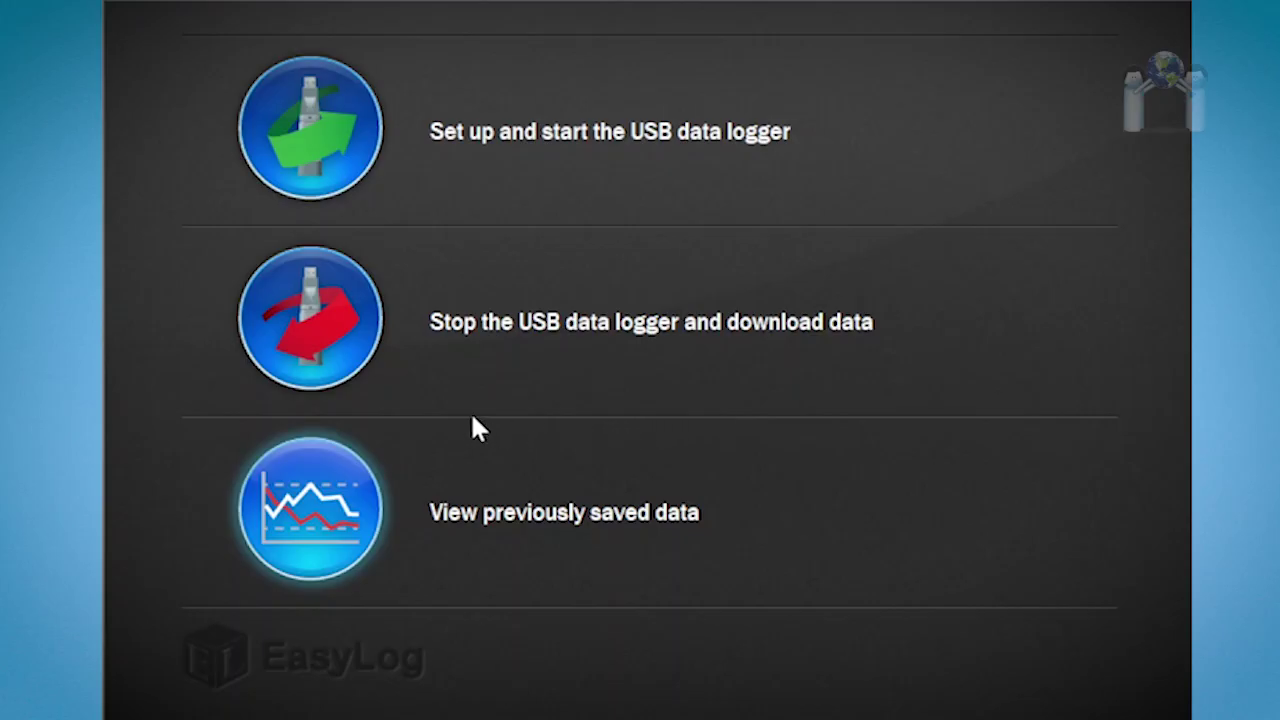
pyautogui.click(357, 363)
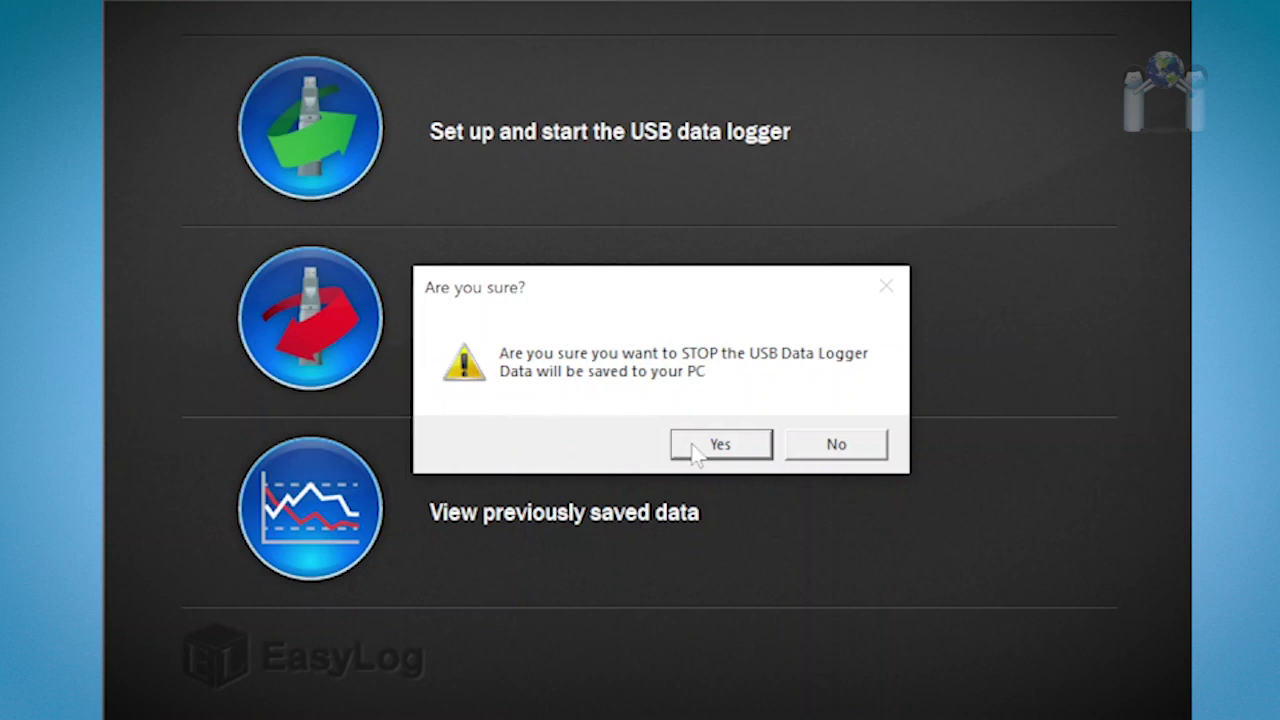
pyautogui.click(720, 455)
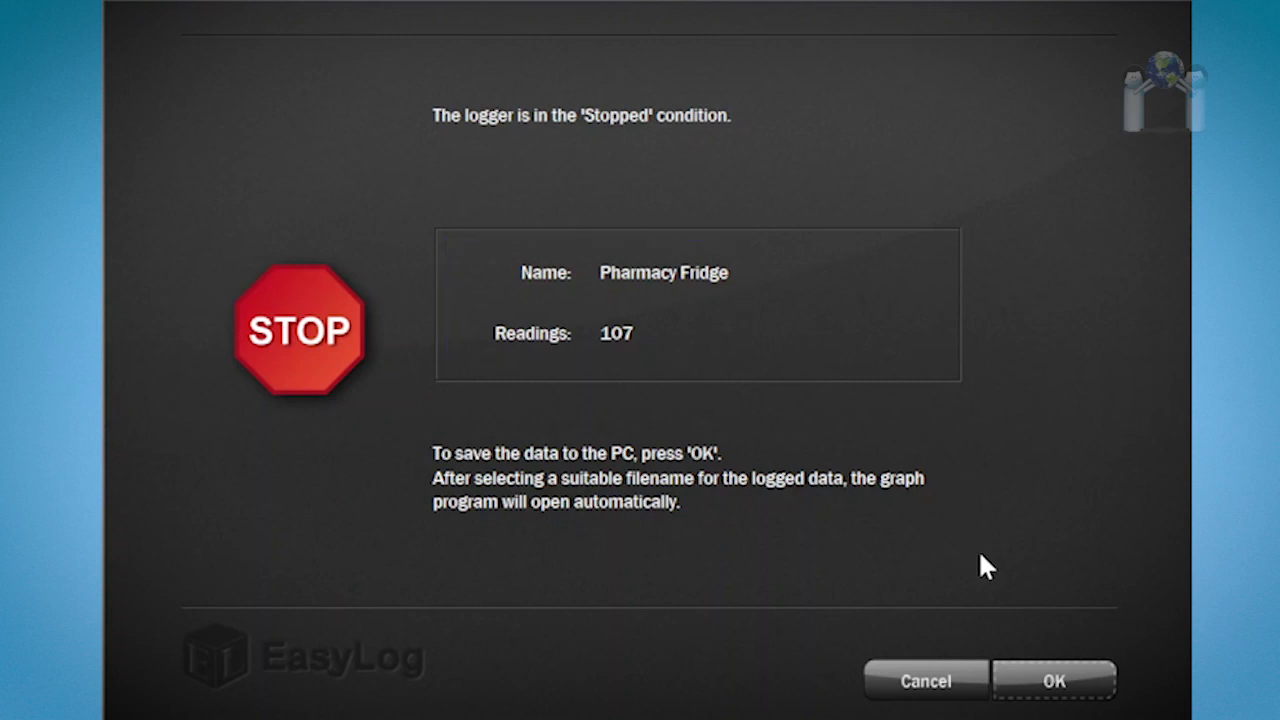
# Step: Save the 107 readings as Pharmacy Fridge Demo.txt and open the graph
pyautogui.click(1028, 688)
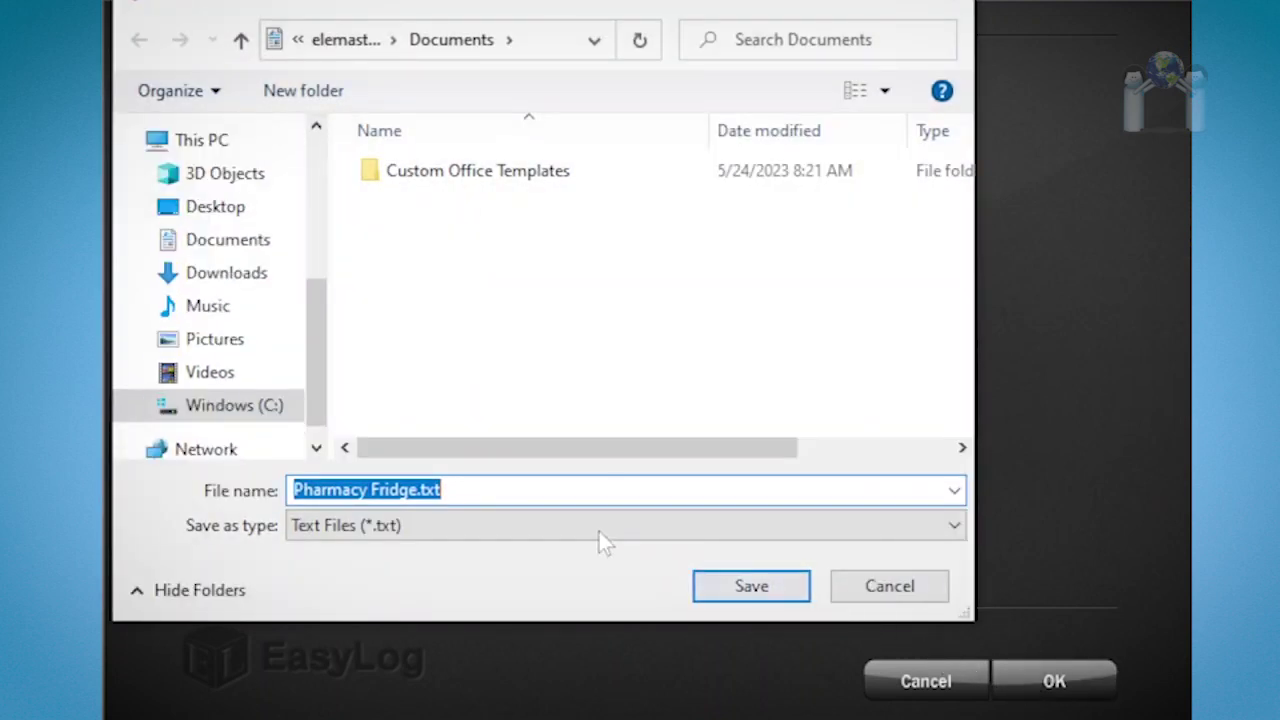
pyautogui.click(418, 489)
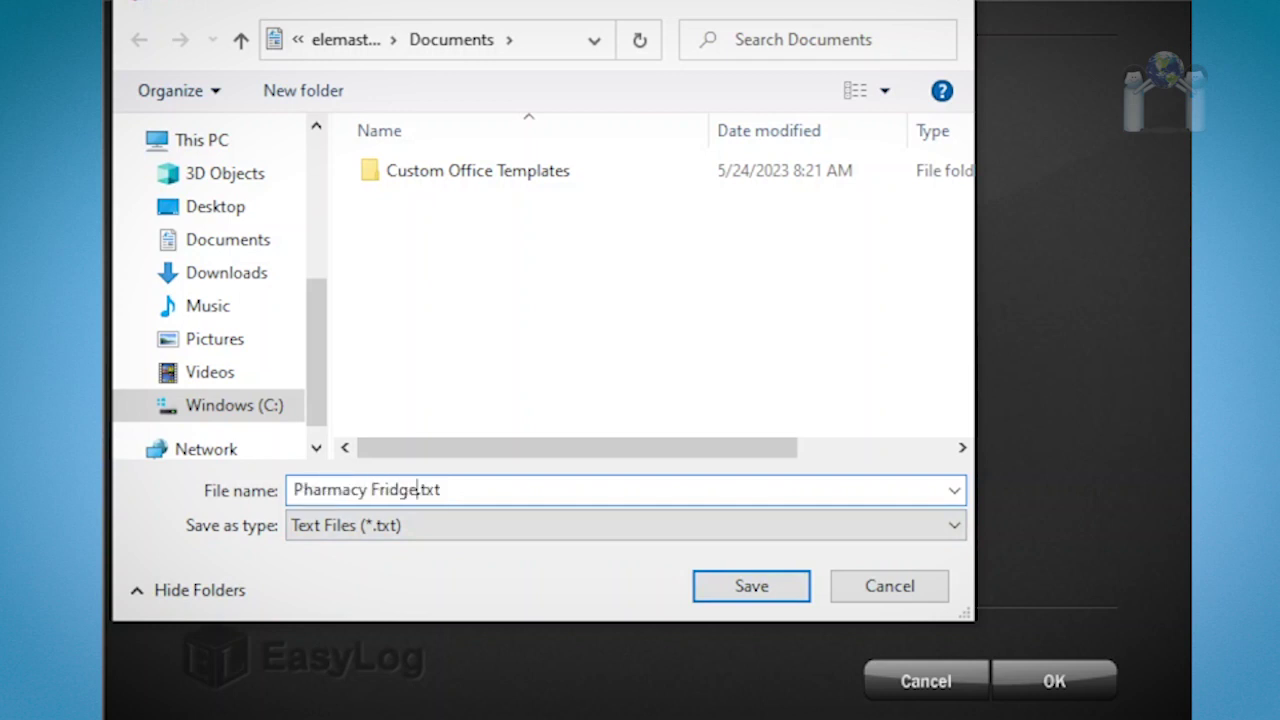
pyautogui.write('Demo')
pyautogui.click(720, 584)
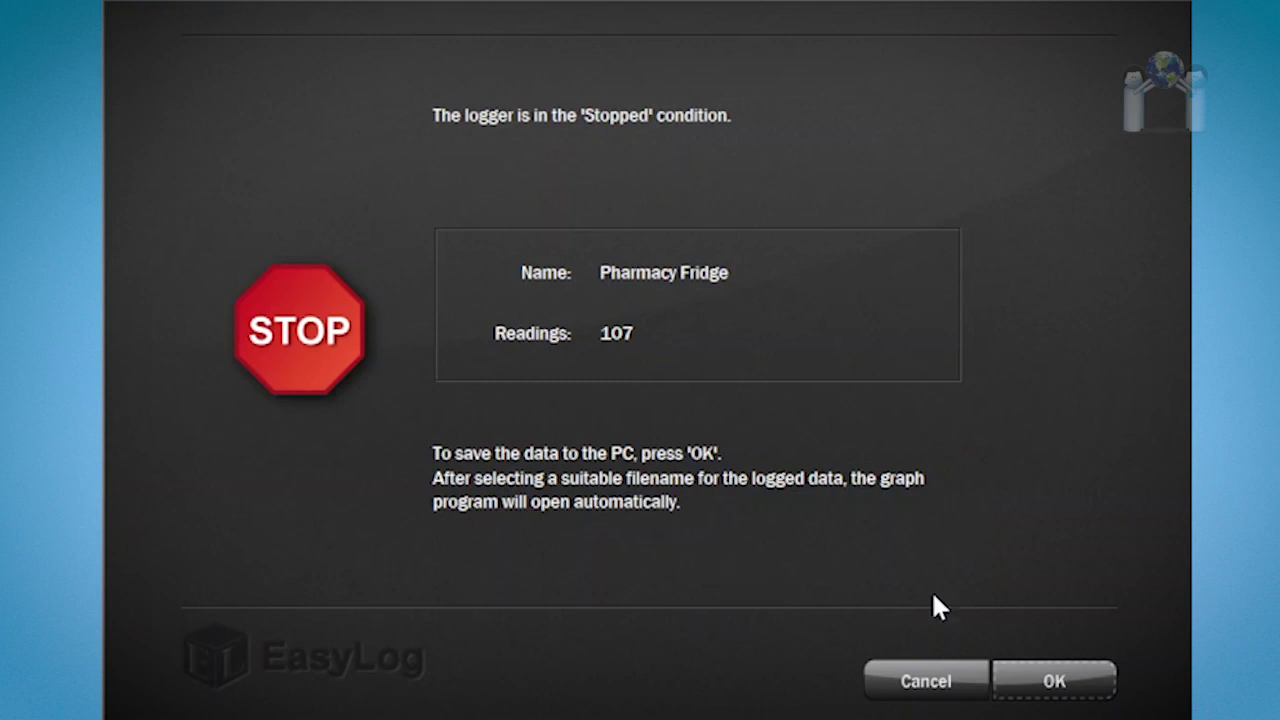
pyautogui.click(1053, 679)
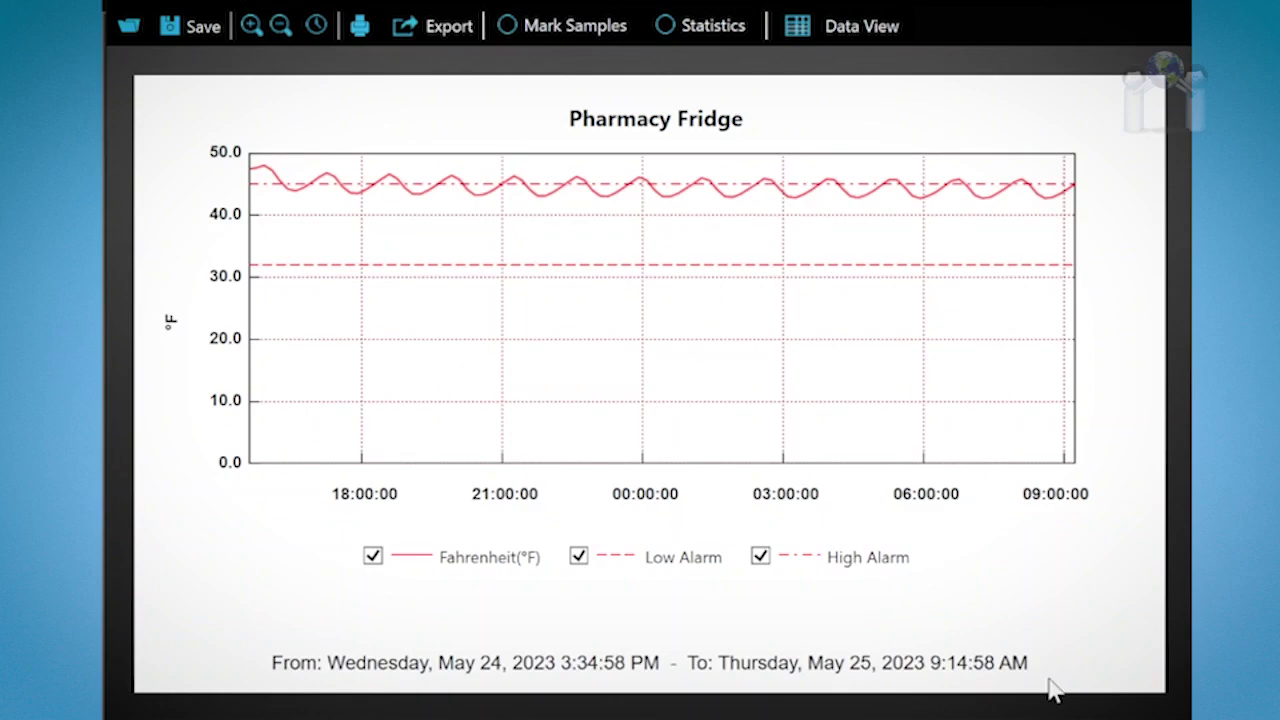
pyautogui.click(384, 558)
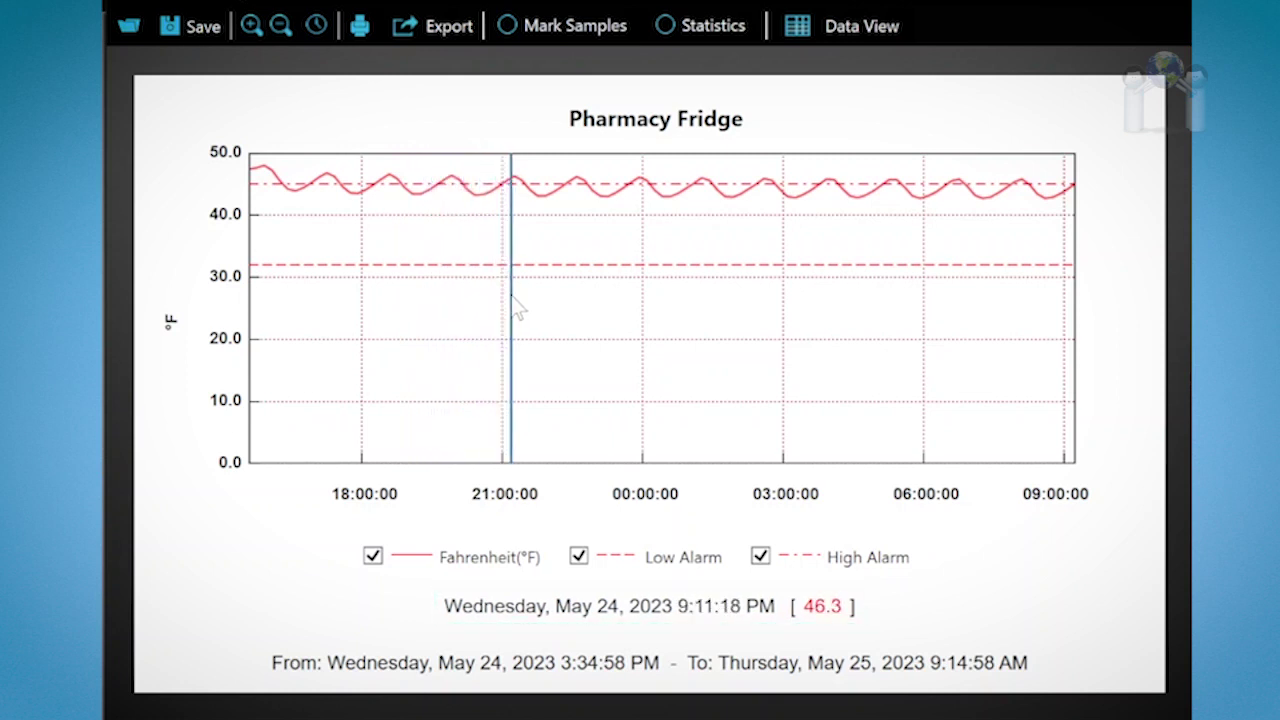
pyautogui.rightClick(524, 298)
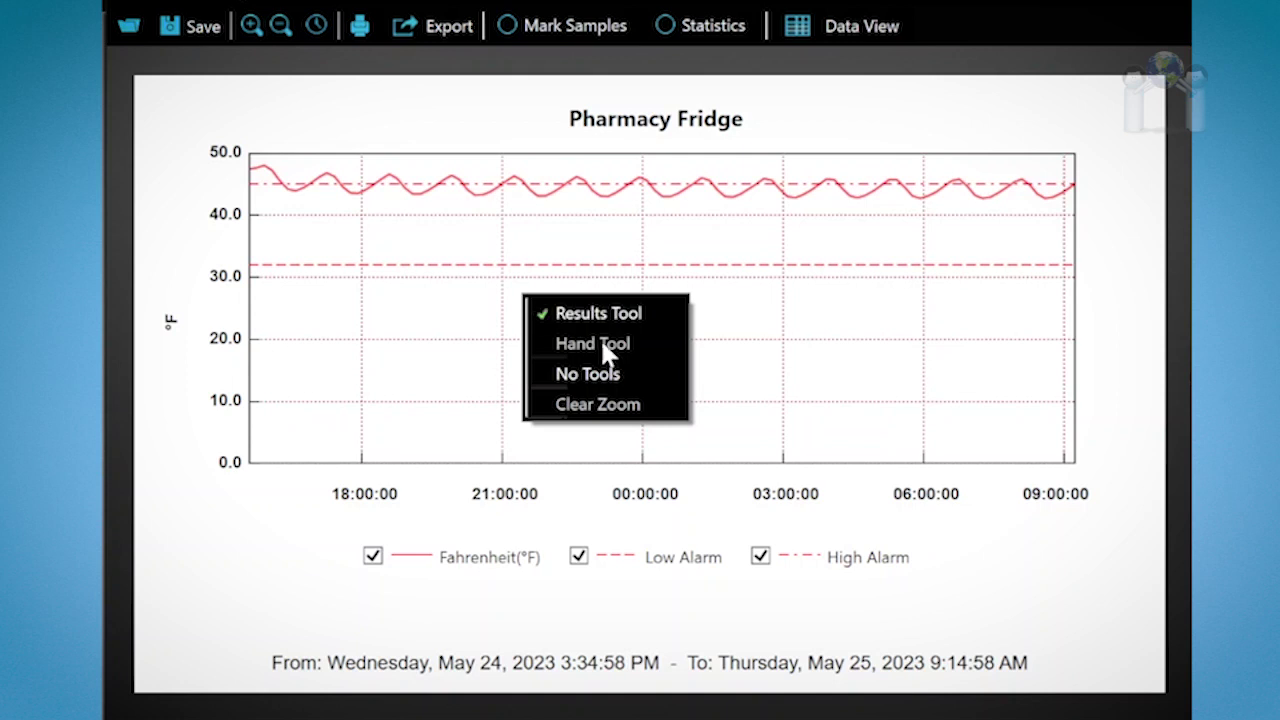
pyautogui.click(611, 372)
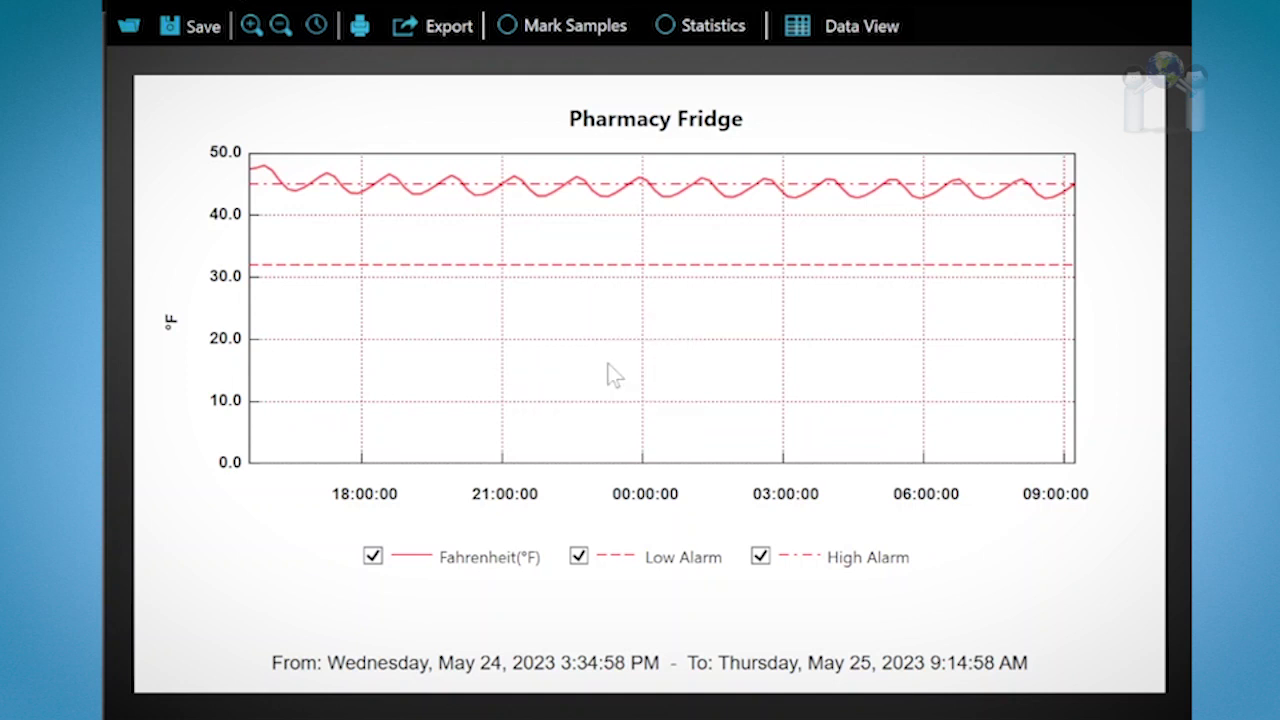
pyautogui.rightClick(607, 362)
pyautogui.click(631, 374)
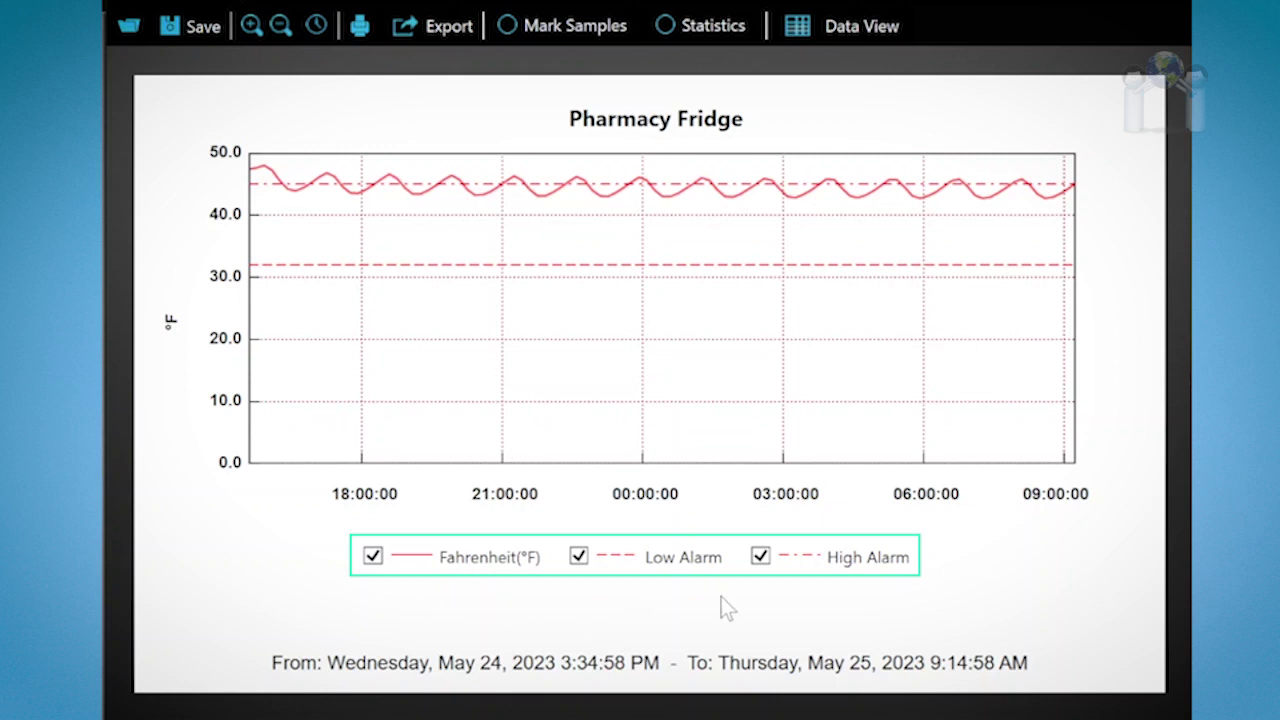
# Step: Toggle the Fahrenheit, Low Alarm and High Alarm legend items off and back on so all three display
pyautogui.click(760, 556)
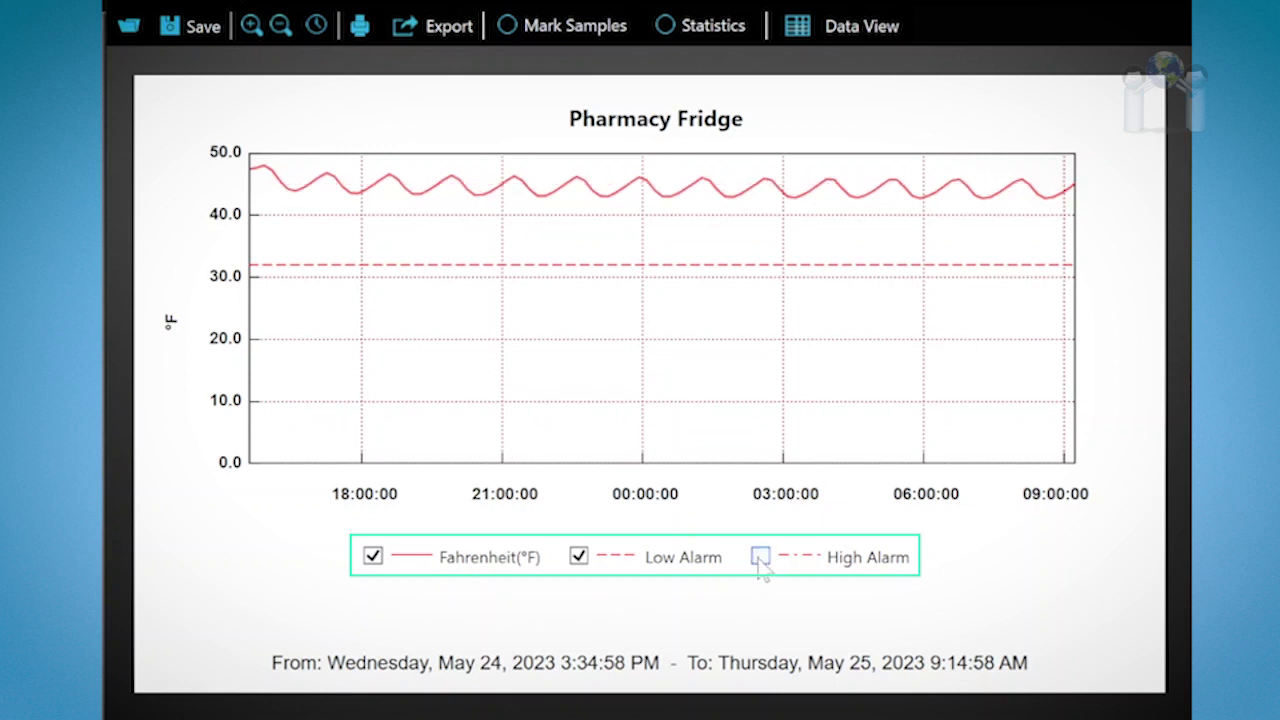
pyautogui.click(579, 557)
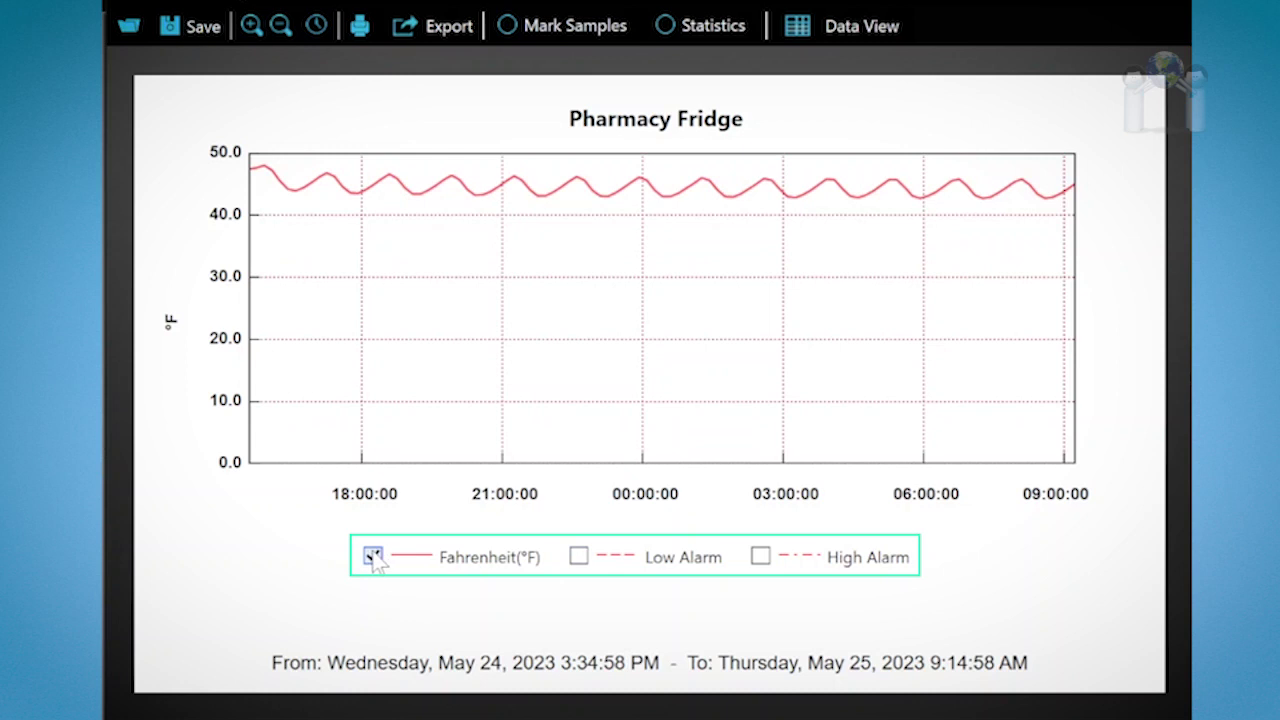
pyautogui.click(372, 556)
pyautogui.click(372, 556)
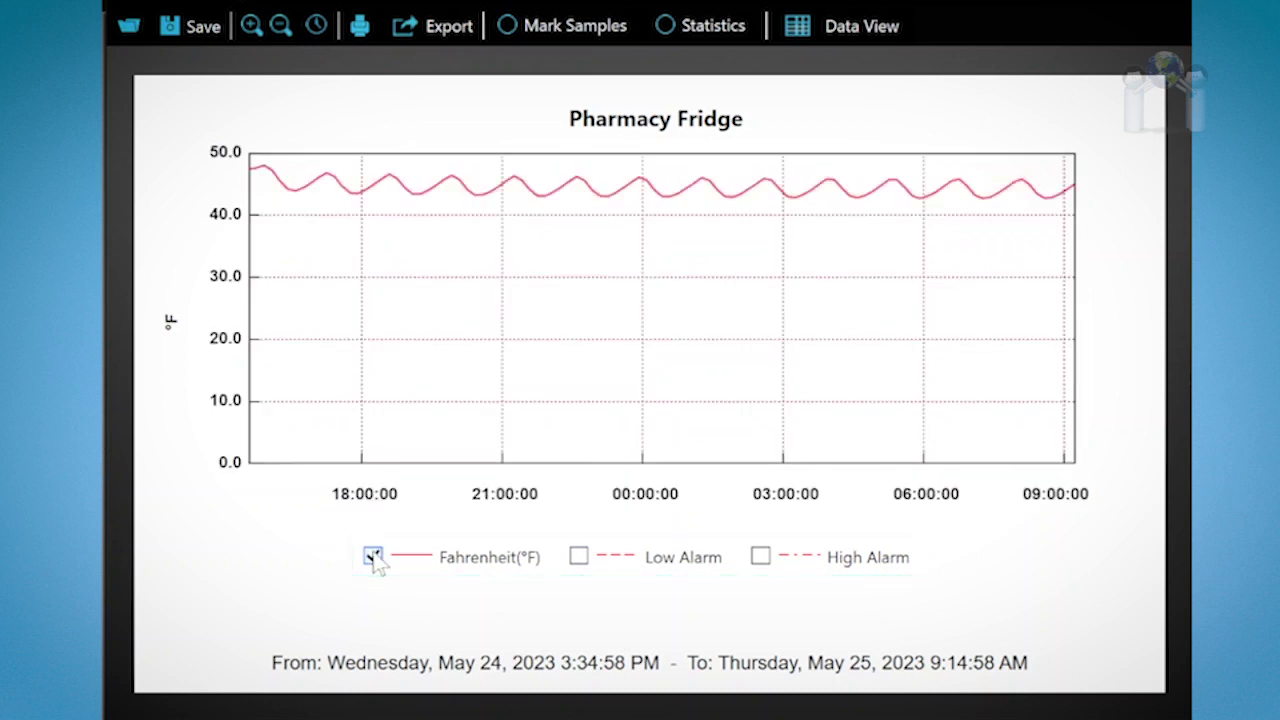
pyautogui.click(579, 556)
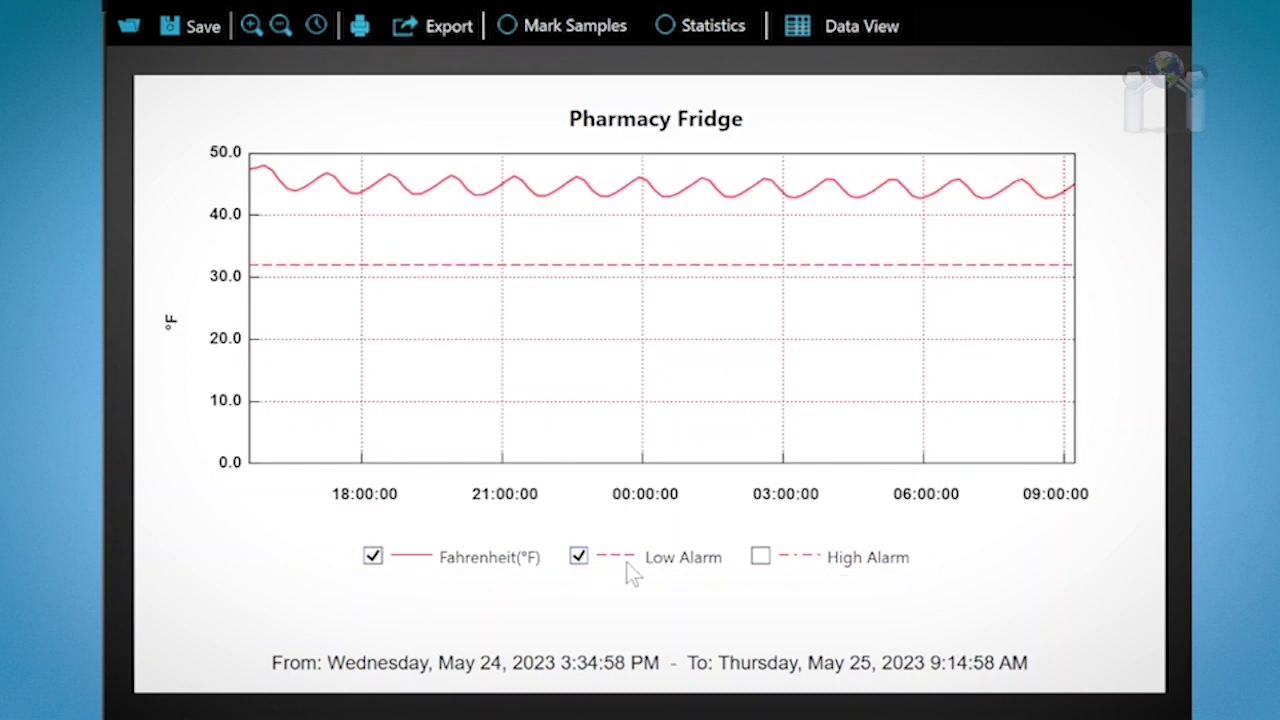
pyautogui.click(764, 560)
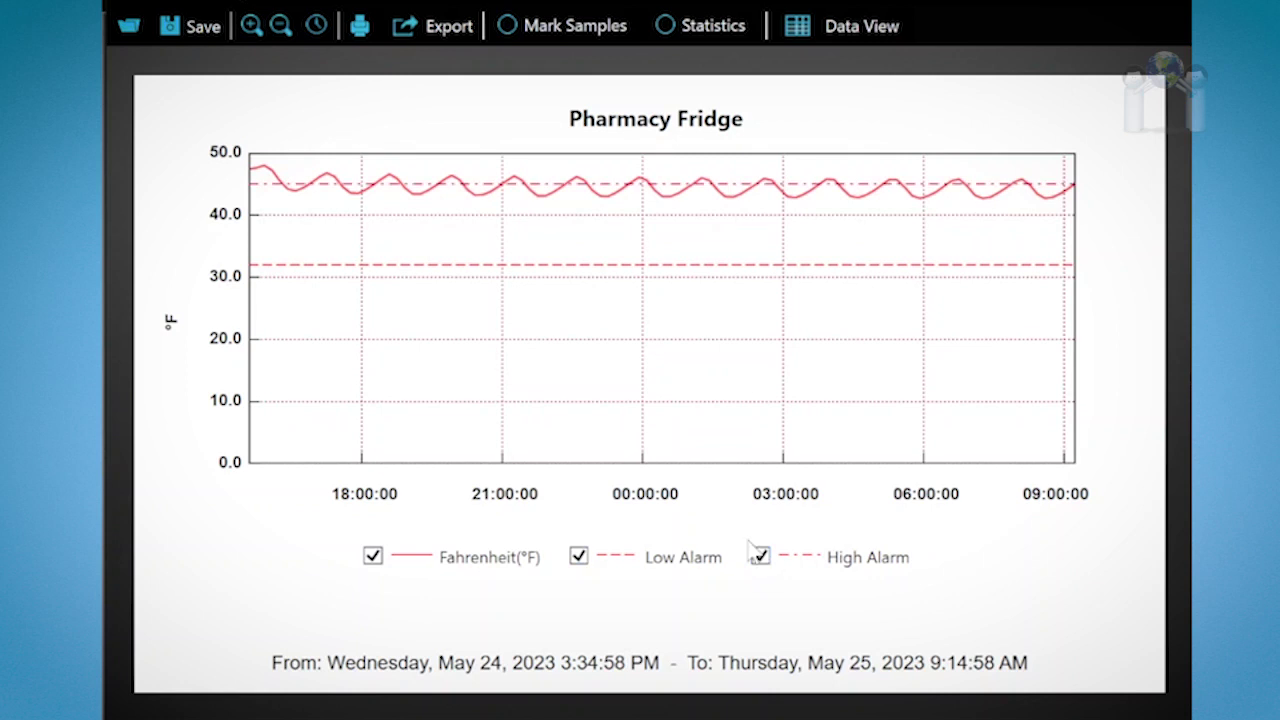
# Step: Zoom the graph, clear the zoom, then zoom in on the 7:10 PM to 1:44 AM readings
pyautogui.moveTo(425, 158); pyautogui.dragTo(716, 272)
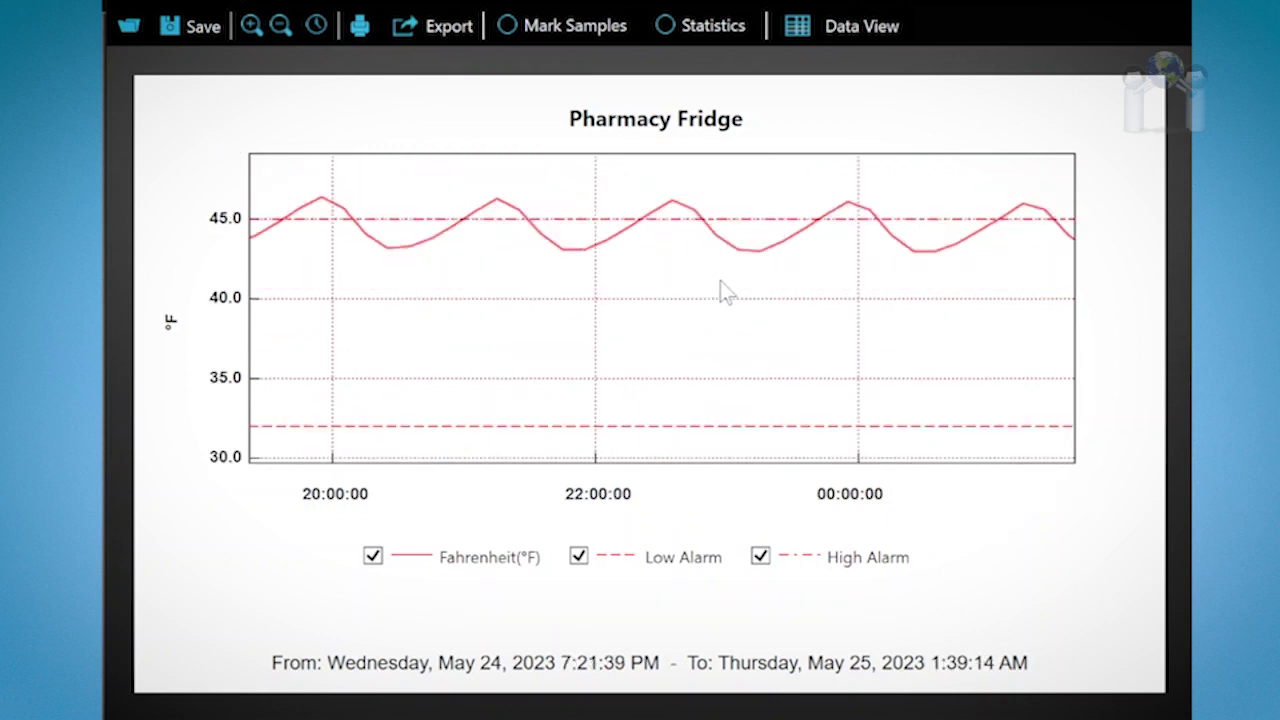
pyautogui.rightClick(720, 280)
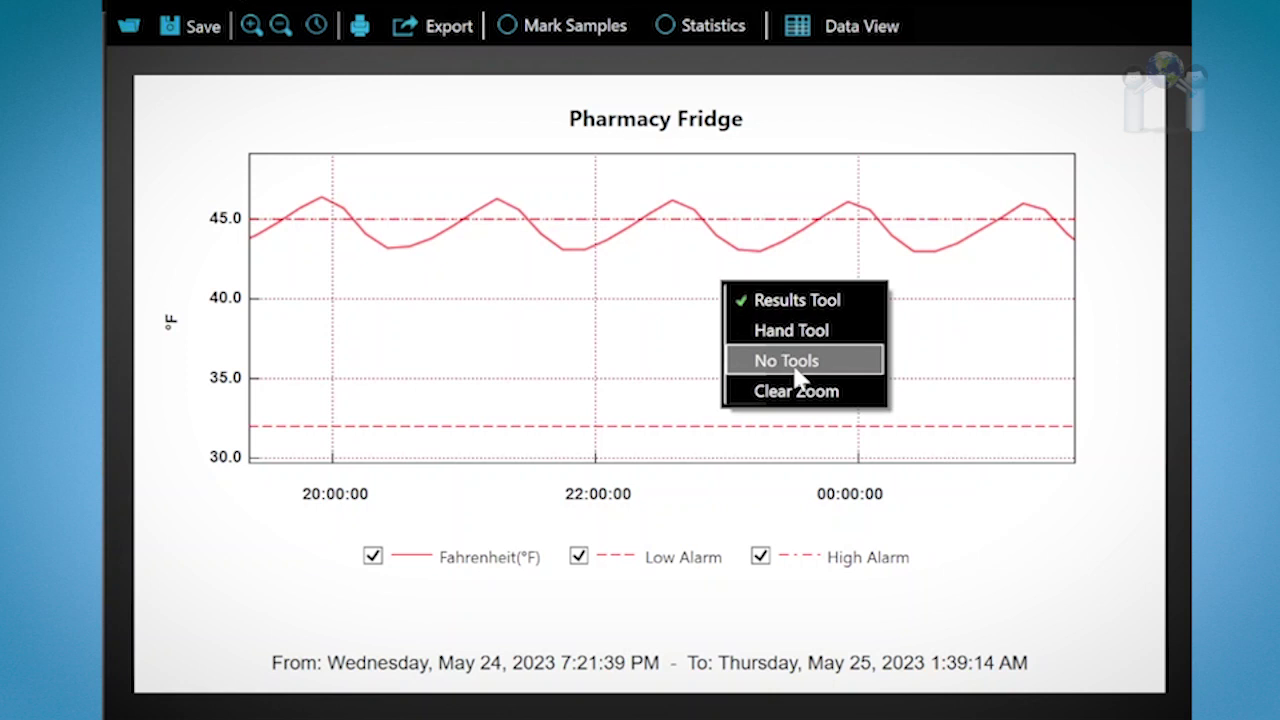
pyautogui.click(810, 392)
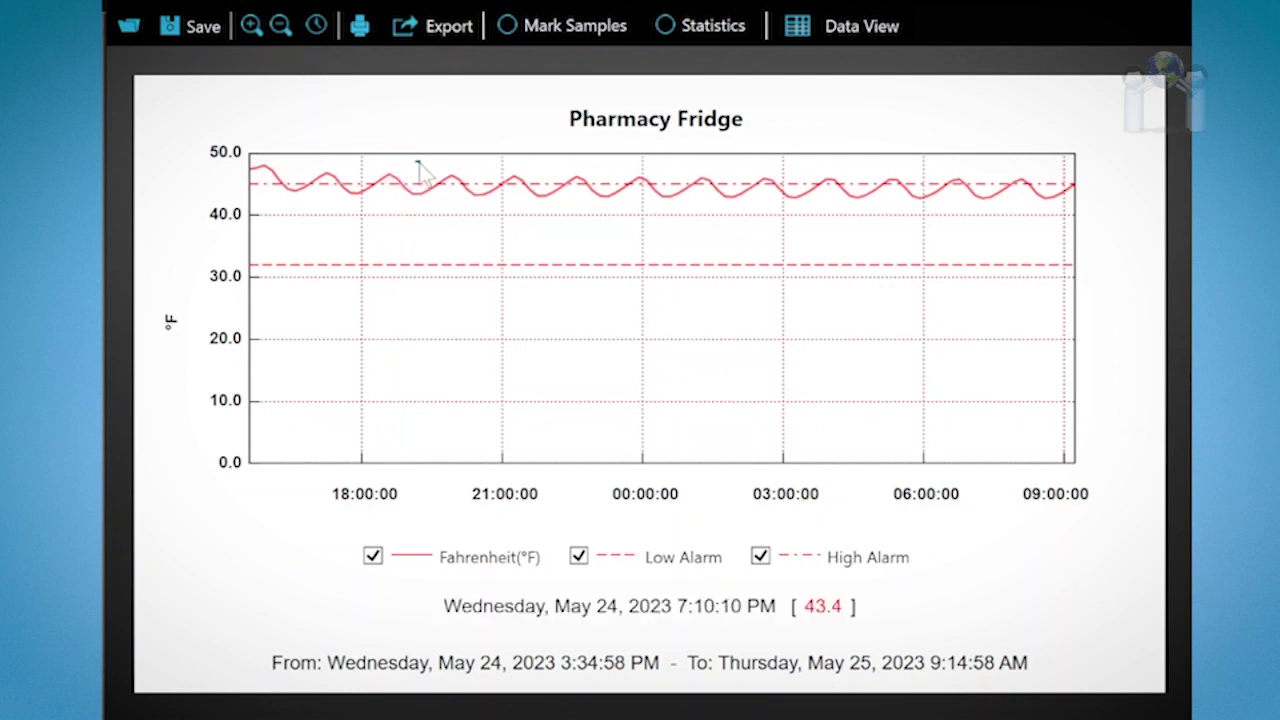
pyautogui.moveTo(418, 163); pyautogui.dragTo(726, 317)
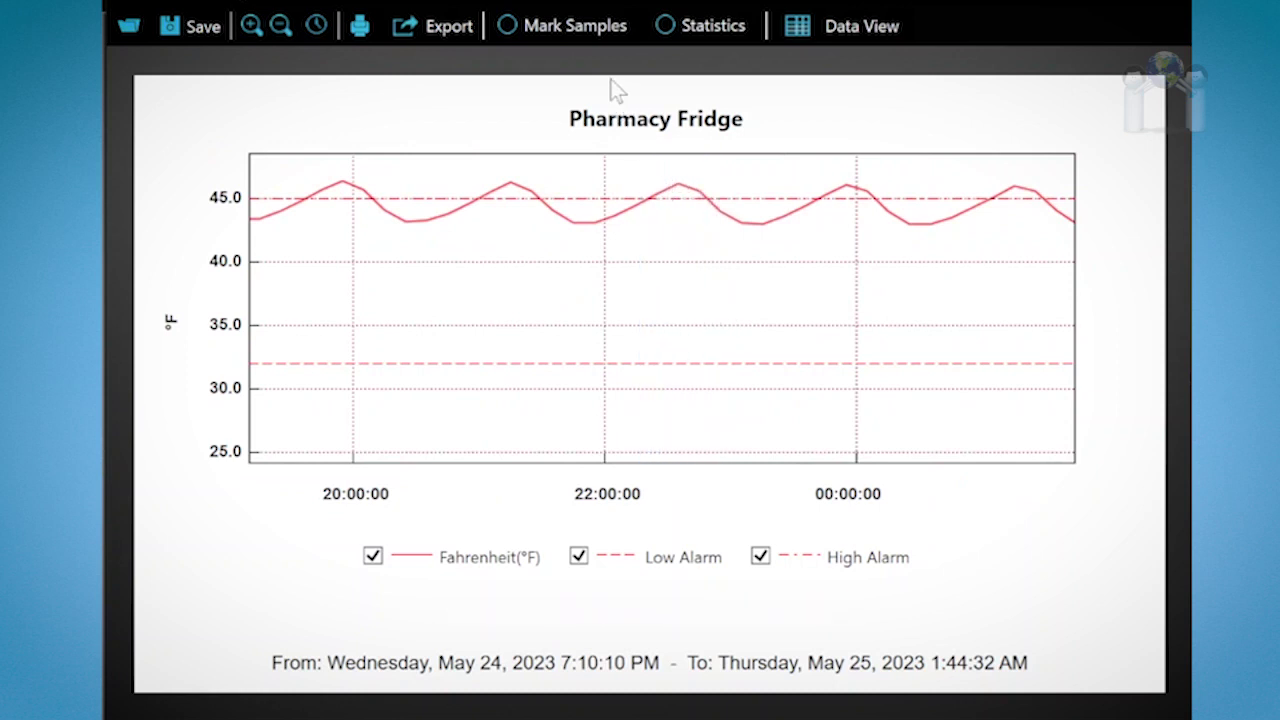
pyautogui.click(593, 28)
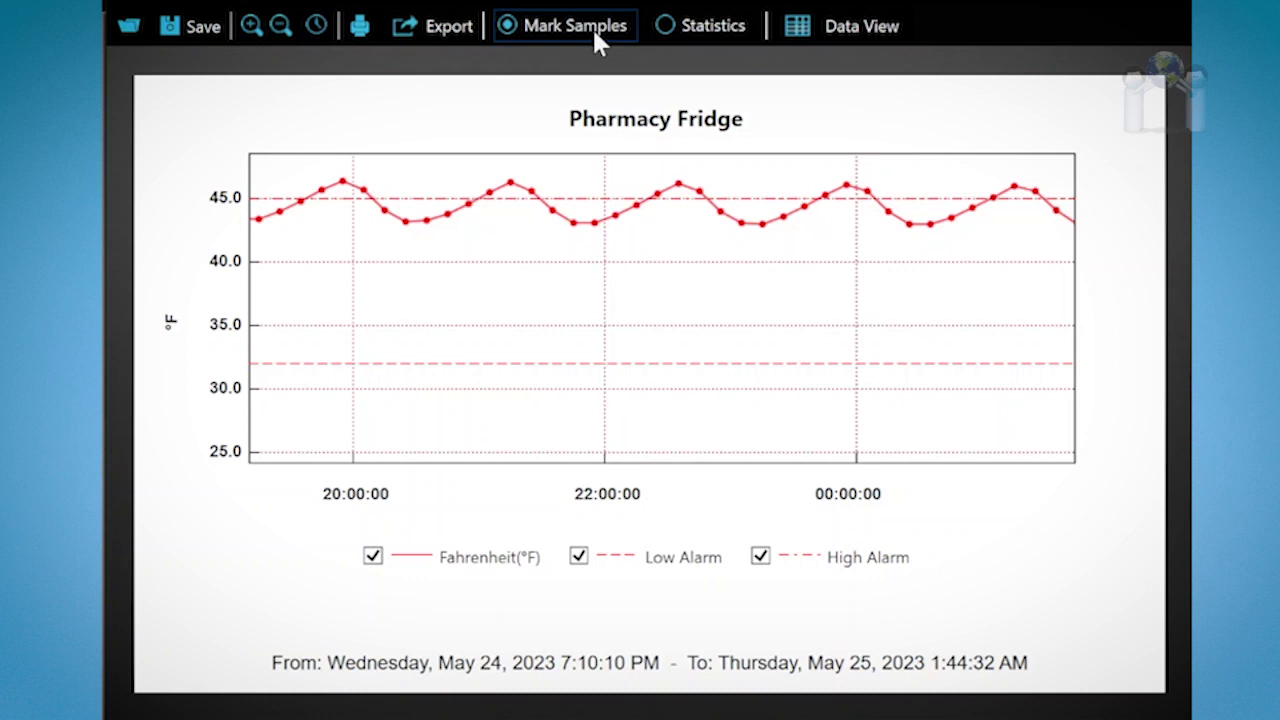
pyautogui.click(594, 40)
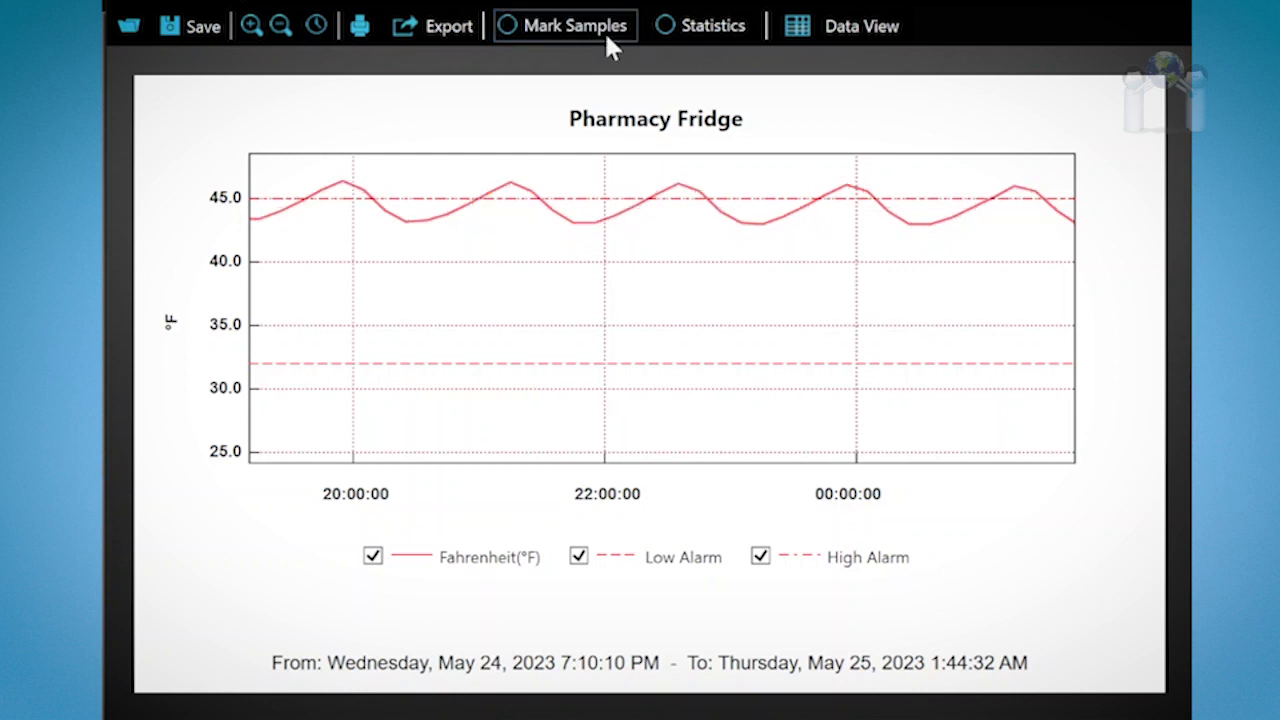
# Step: Show full-session statistics (max 48, min 42.7, average 44.5, SD 1.3), then close them
pyautogui.click(672, 30)
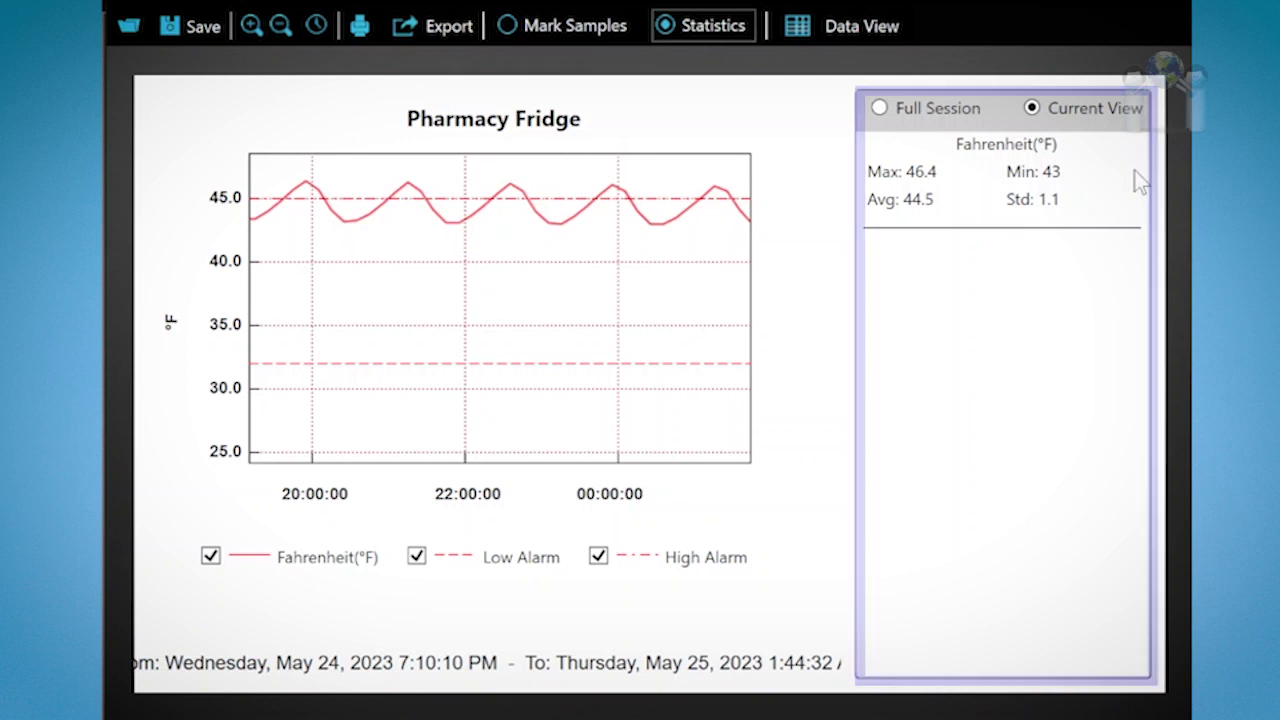
pyautogui.click(958, 116)
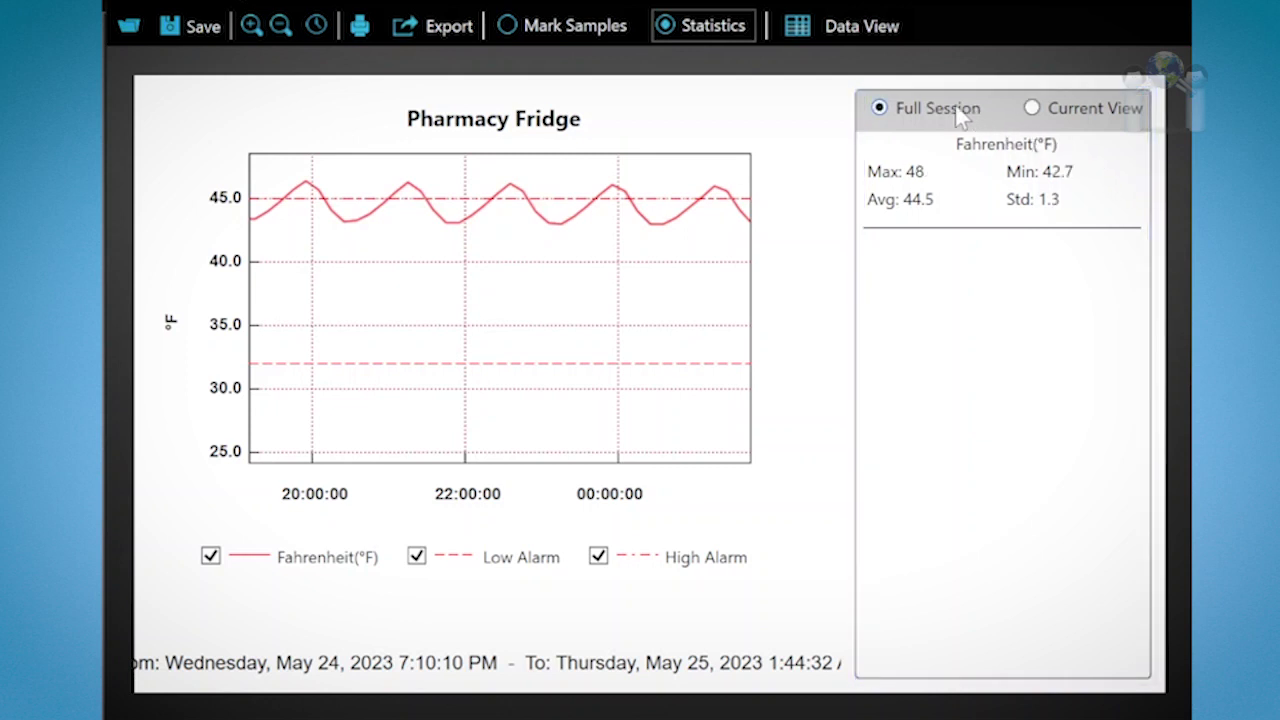
pyautogui.click(714, 28)
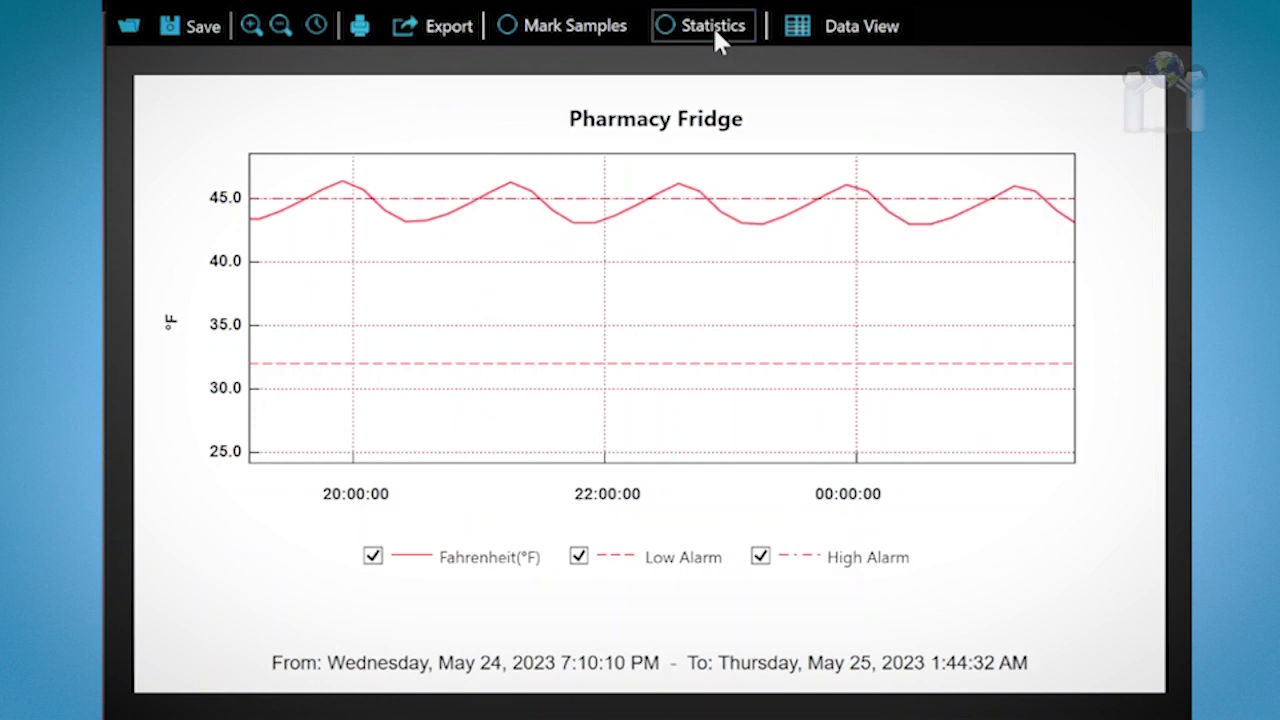
# Step: Review the readings table filtered to alarm readings only, then all readings, and return to the graph
pyautogui.click(800, 28)
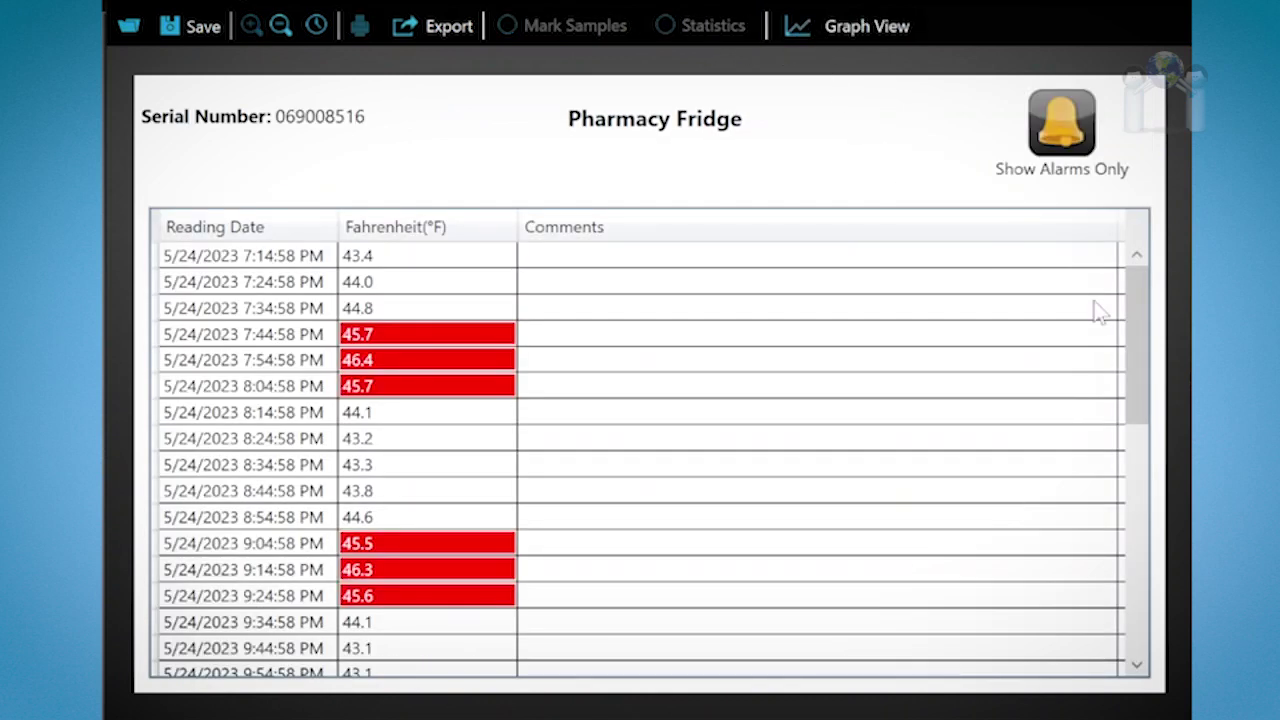
pyautogui.moveTo(1133, 322)
pyautogui.mouseDown()
pyautogui.moveTo(1129, 470)
pyautogui.moveTo(1134, 328)
pyautogui.mouseUp()
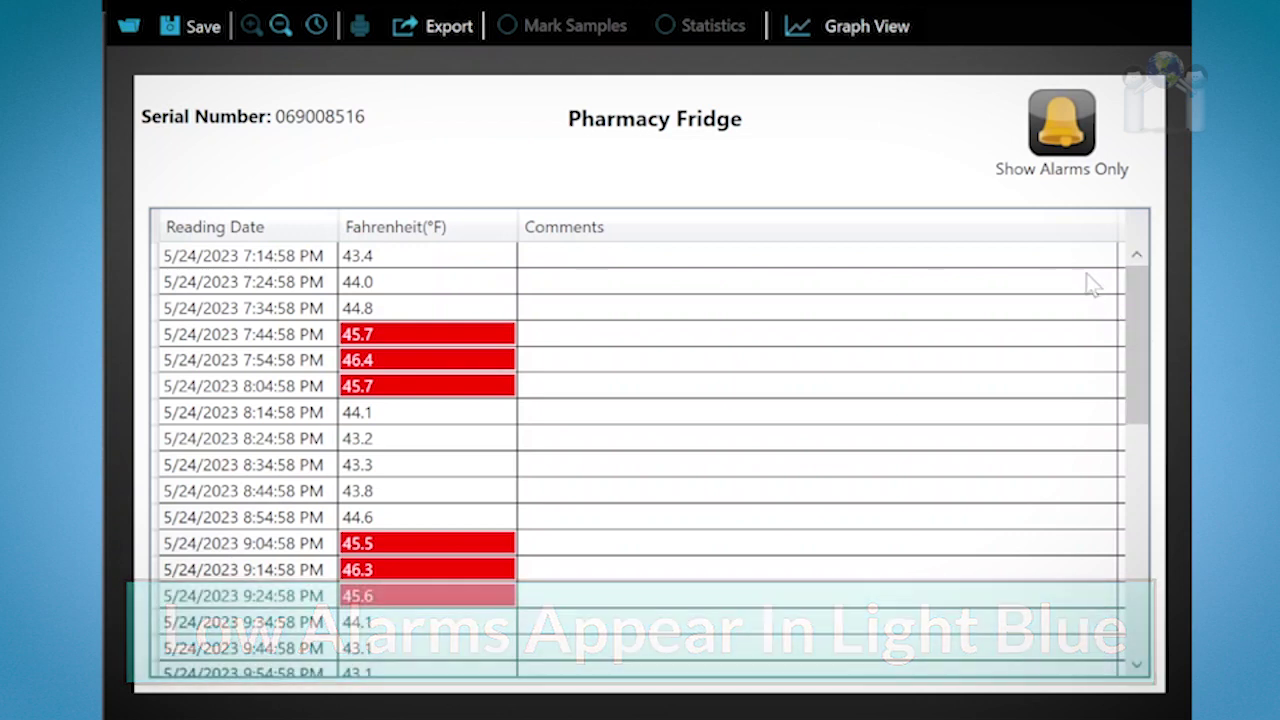
pyautogui.click(1050, 148)
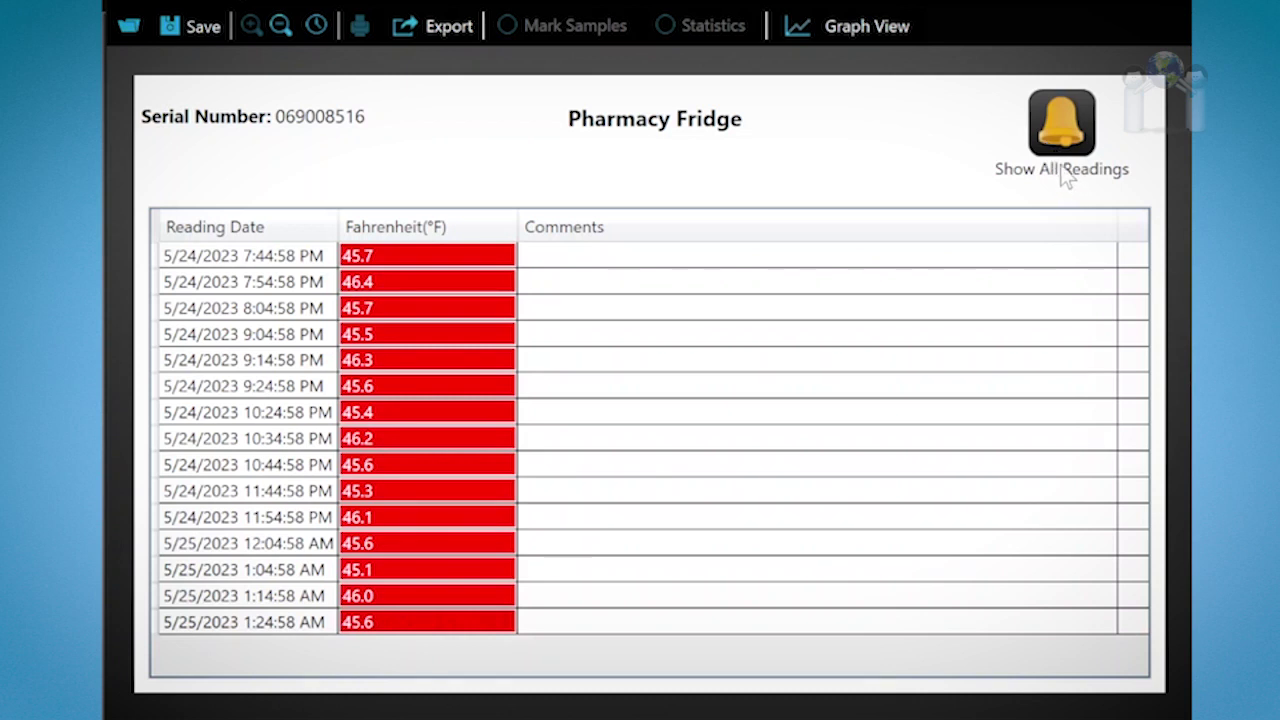
pyautogui.click(1060, 143)
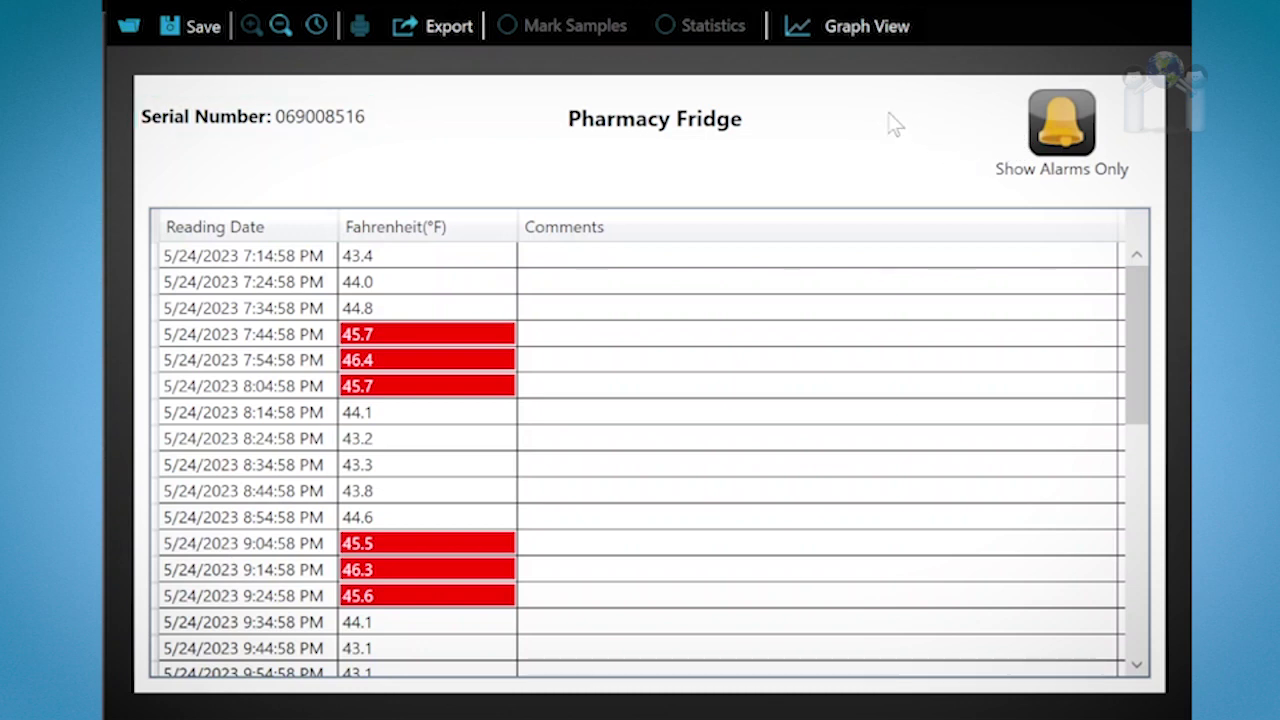
pyautogui.click(842, 32)
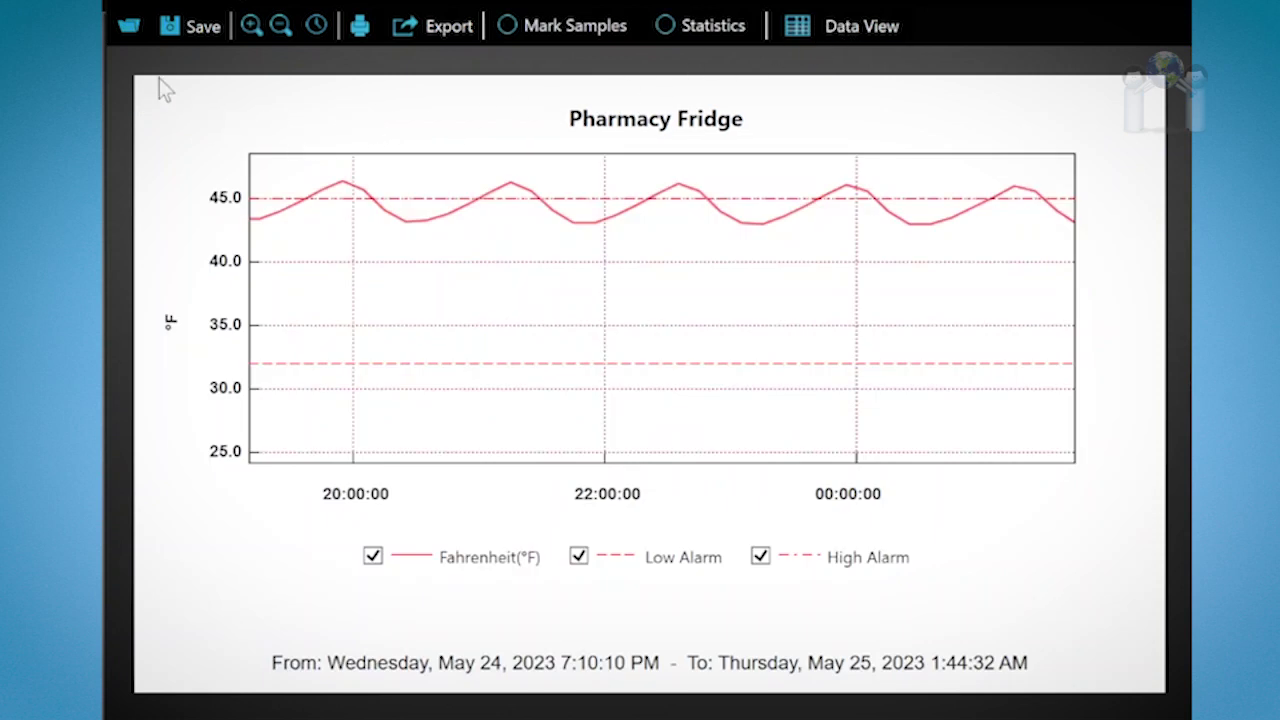
# Step: Cancel the Open and Save As (Downloads) dialogs, then check the 19:10:10 to 01:44:32 data range
pyautogui.click(125, 28)
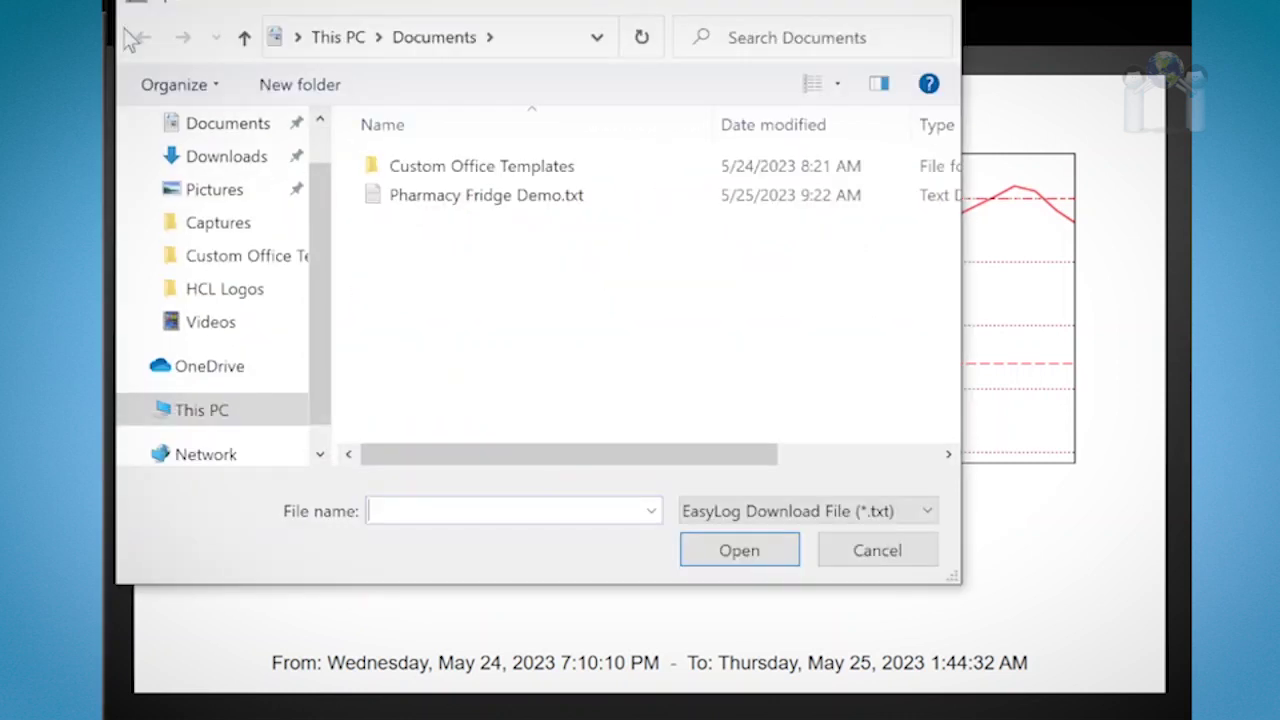
pyautogui.click(843, 557)
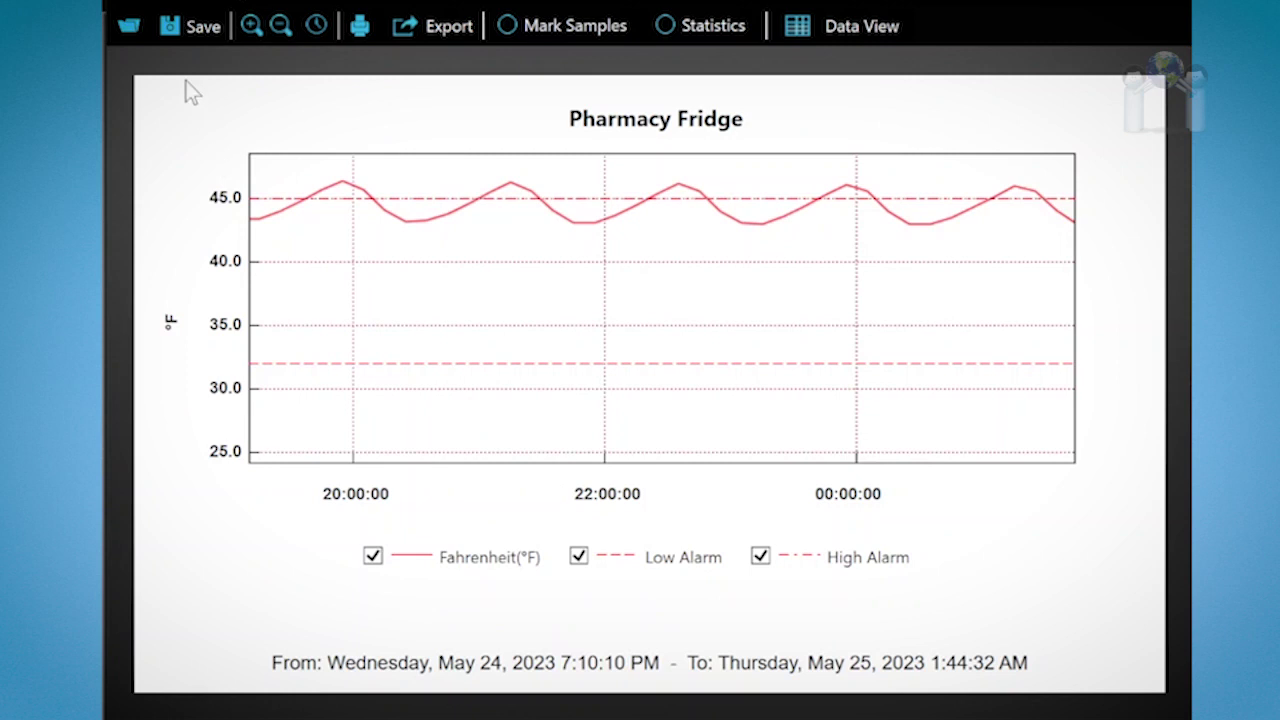
pyautogui.click(176, 24)
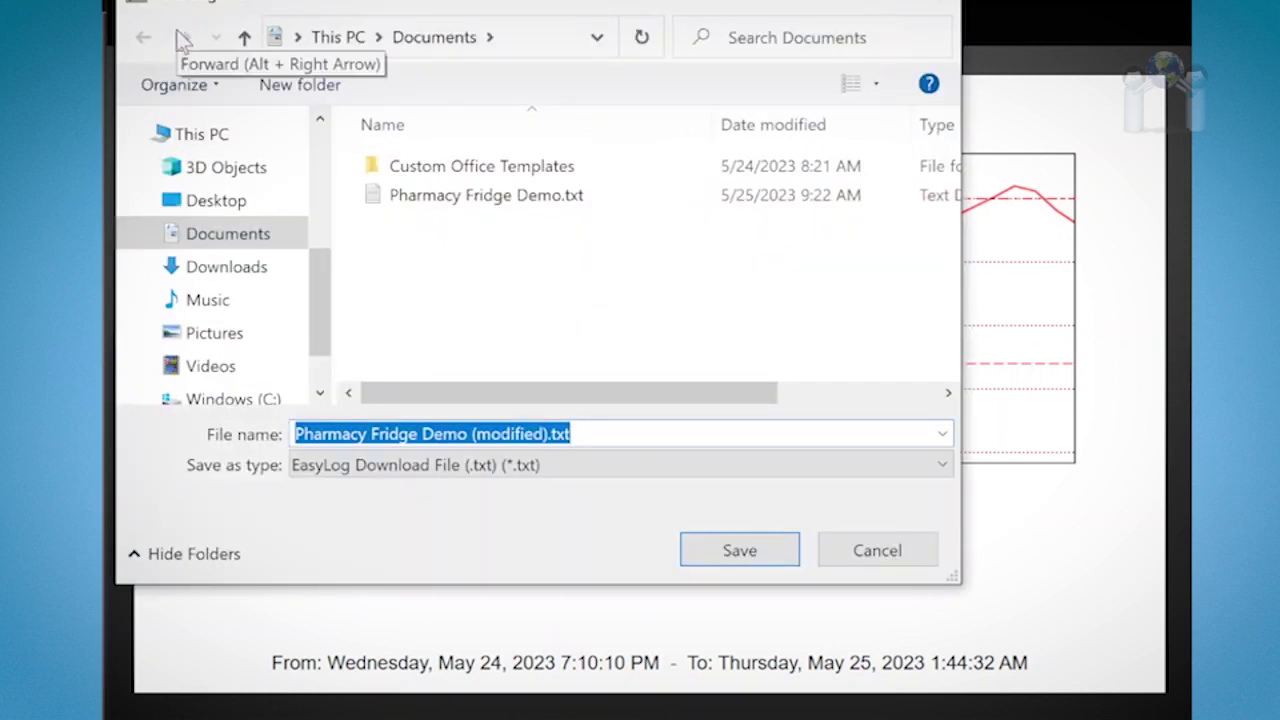
pyautogui.click(203, 272)
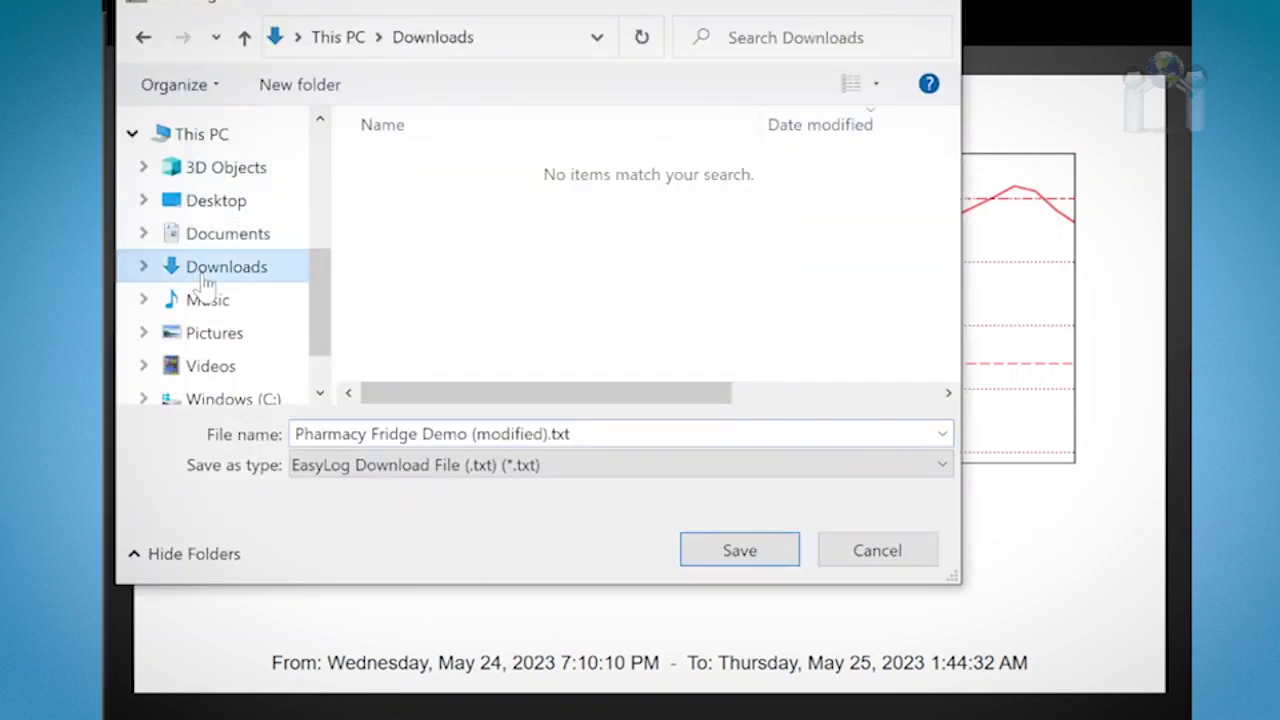
pyautogui.click(848, 552)
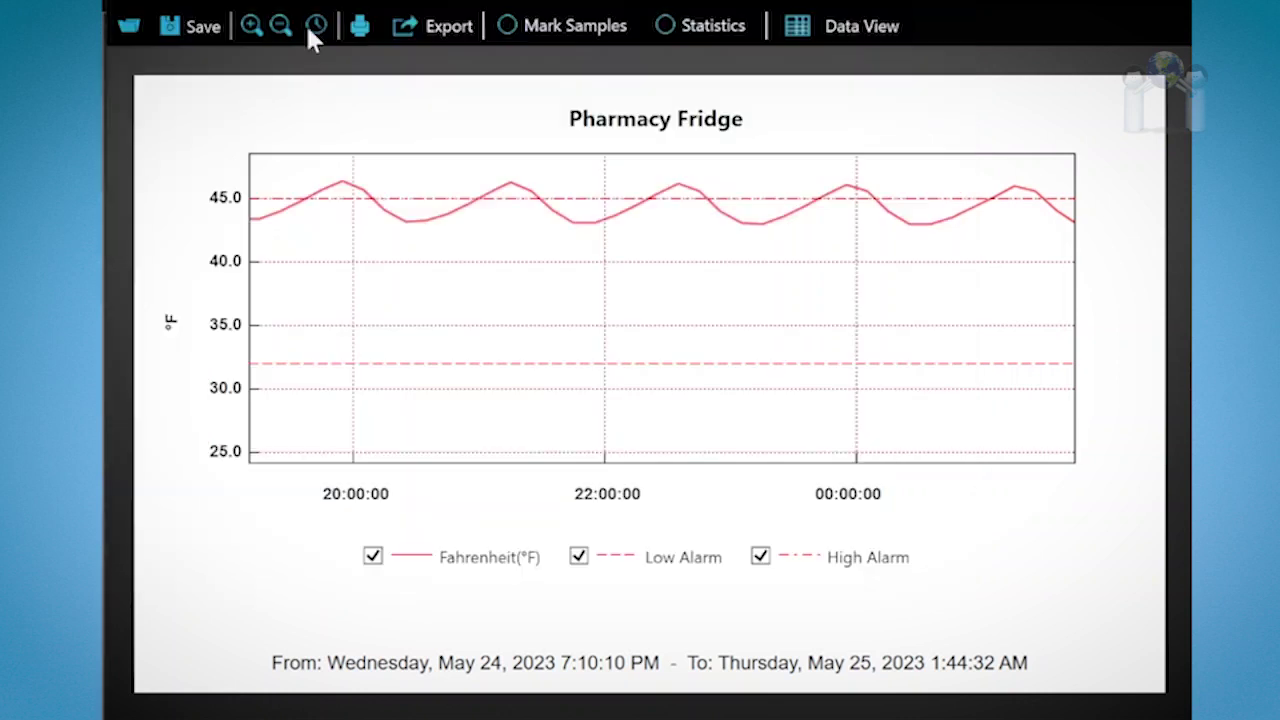
pyautogui.click(314, 25)
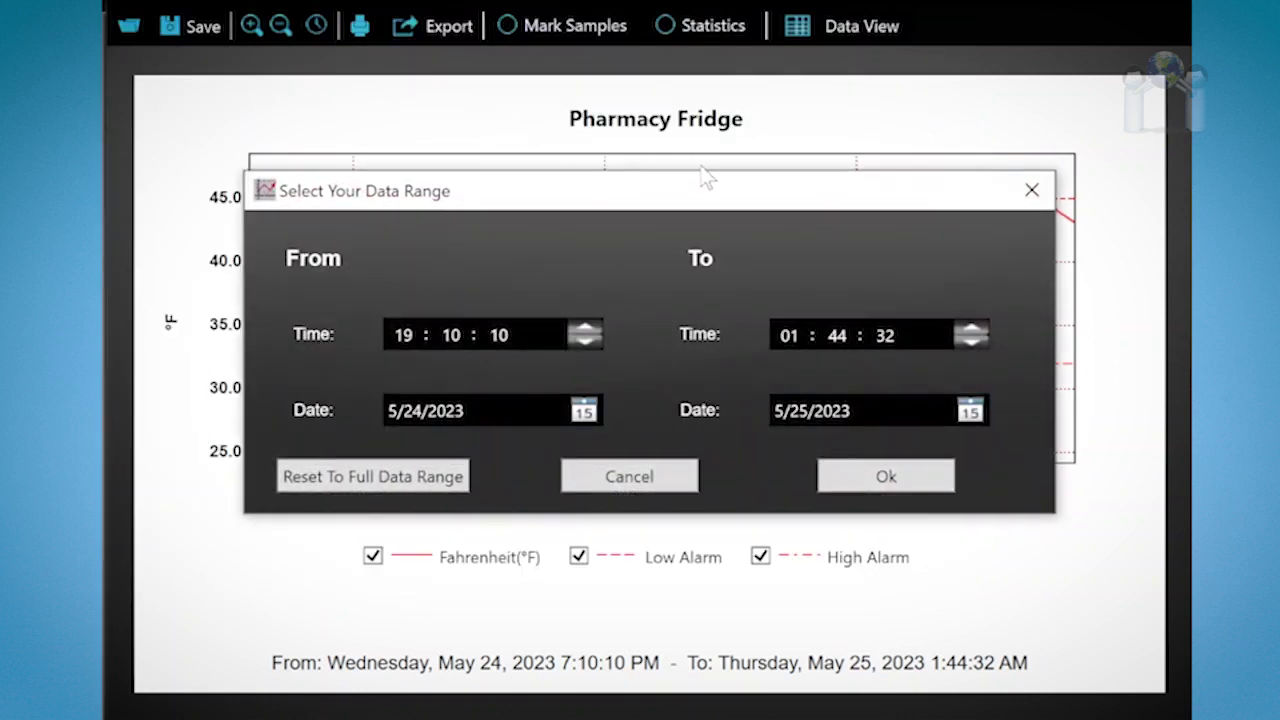
pyautogui.click(1032, 190)
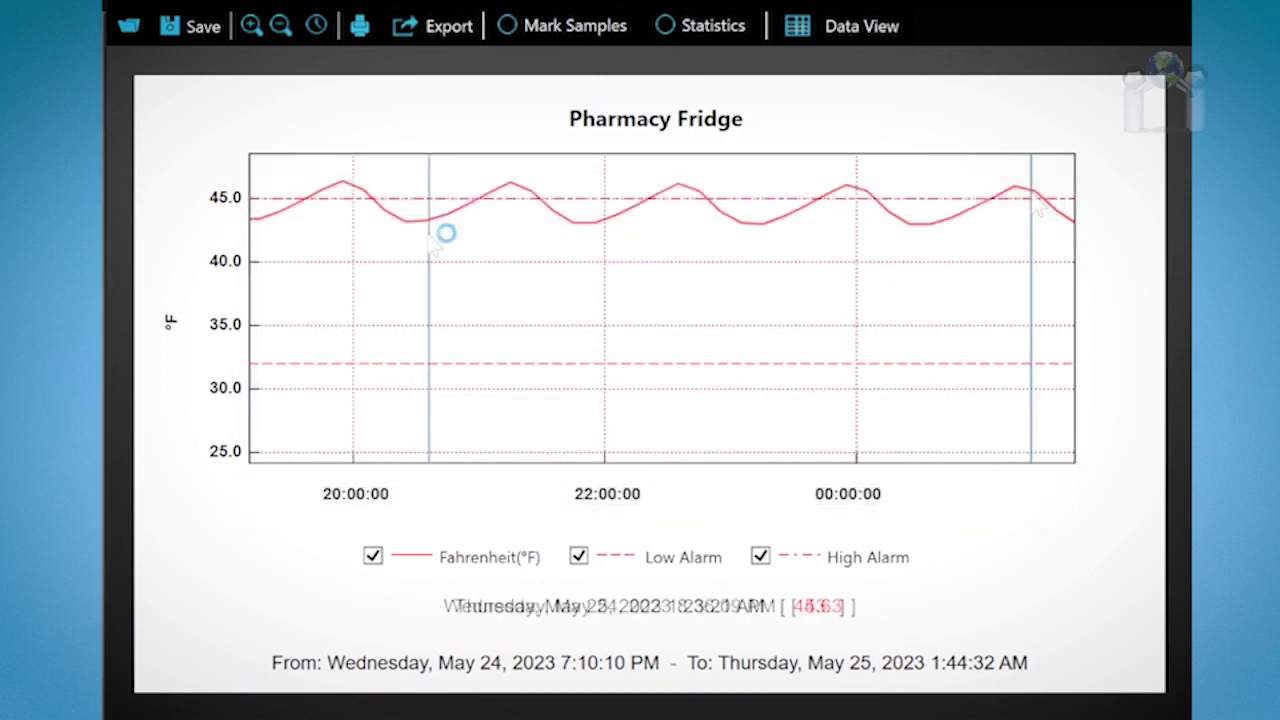
# Step: Export the current view as CSV, saving Pharmacy Fridge Demo.csv to Documents
pyautogui.click(420, 30)
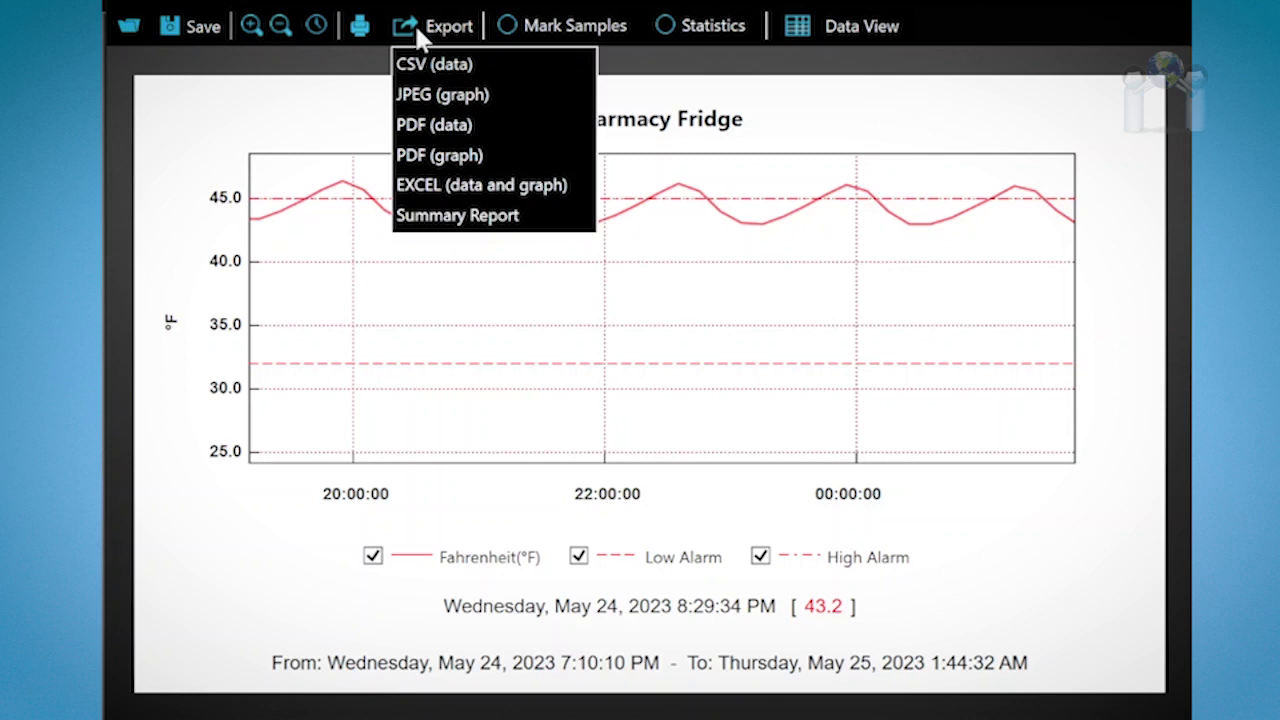
pyautogui.click(506, 66)
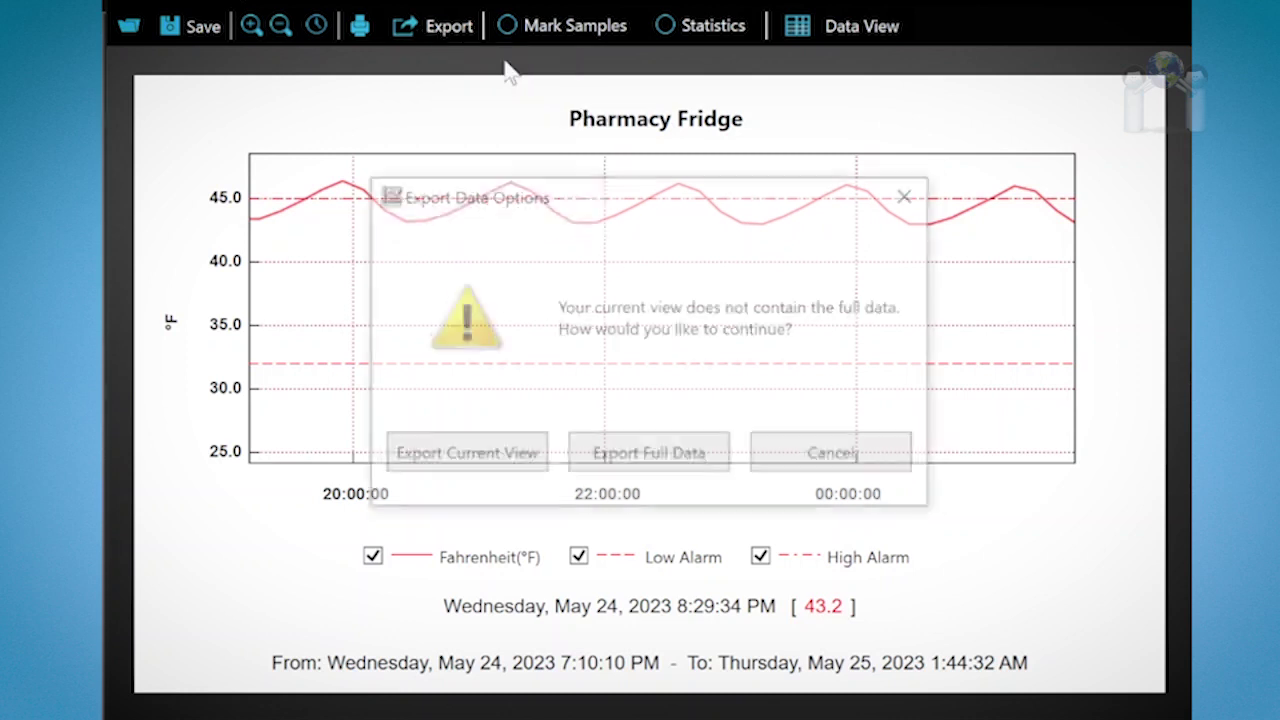
pyautogui.click(478, 456)
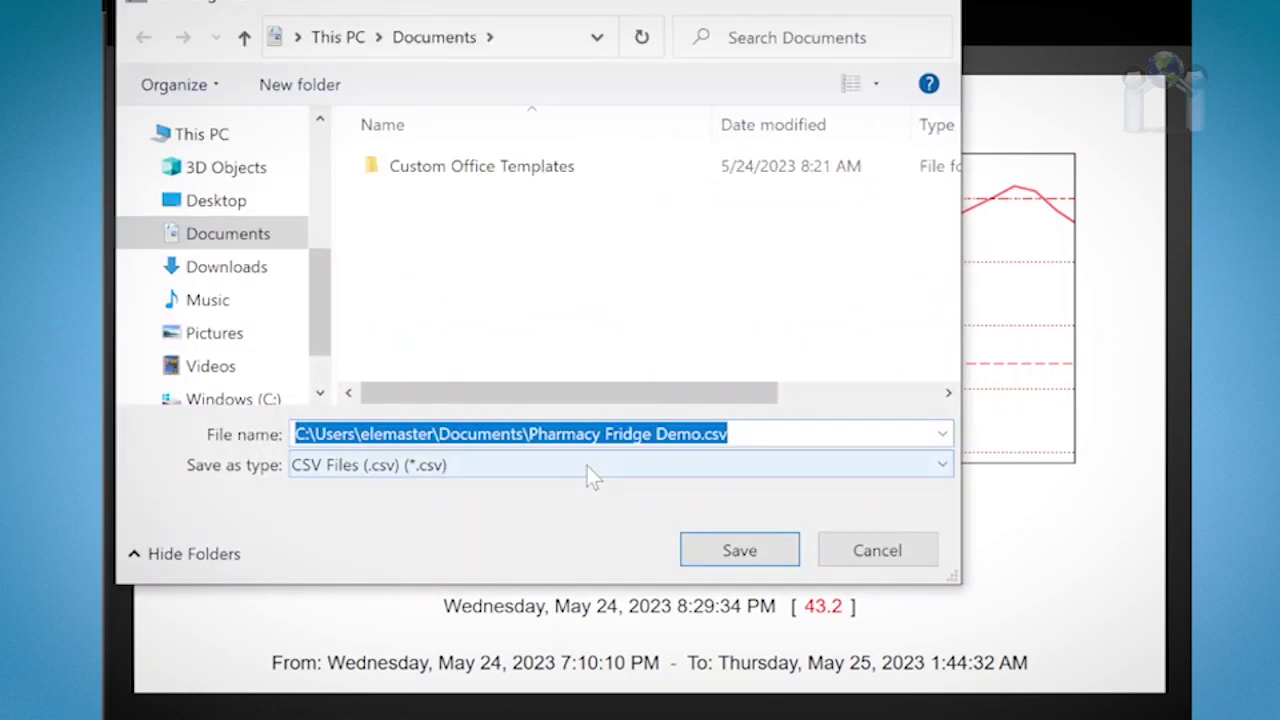
pyautogui.click(700, 546)
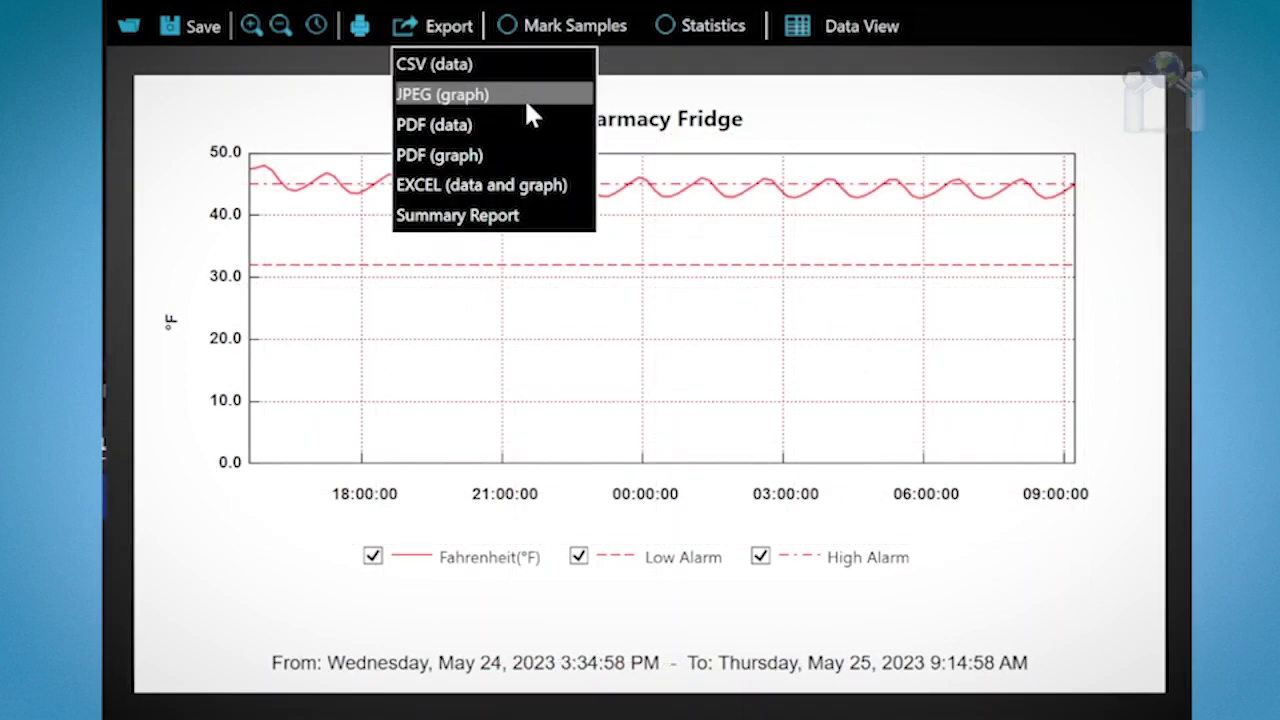
# Step: Export the log as a PDF data table, a PDF graph, and an Excel data-and-graph file
pyautogui.click(534, 121)
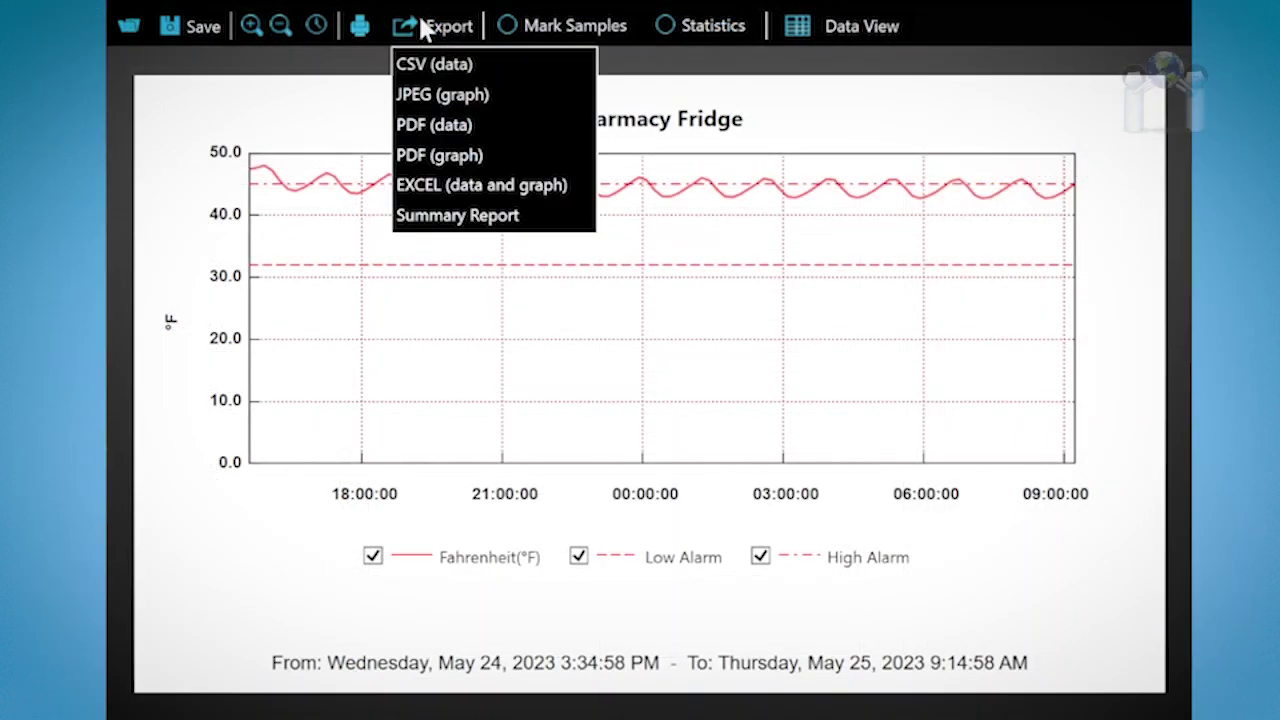
pyautogui.click(519, 155)
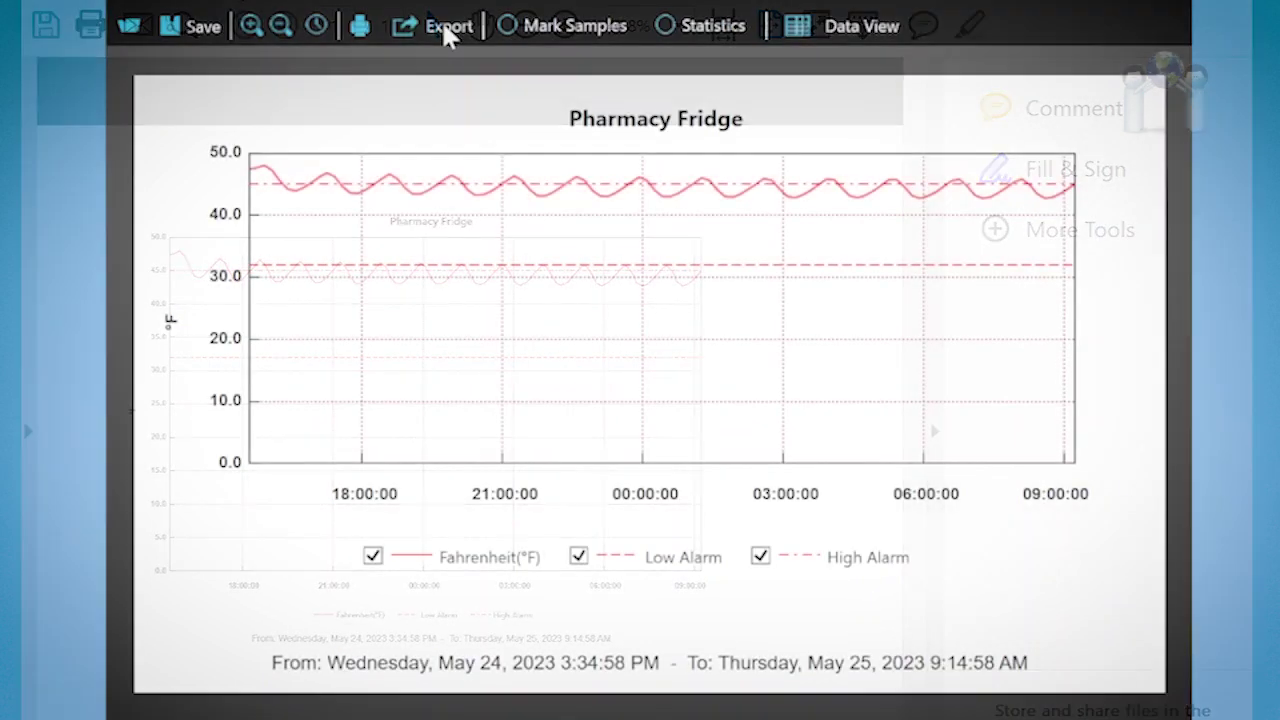
pyautogui.click(440, 30)
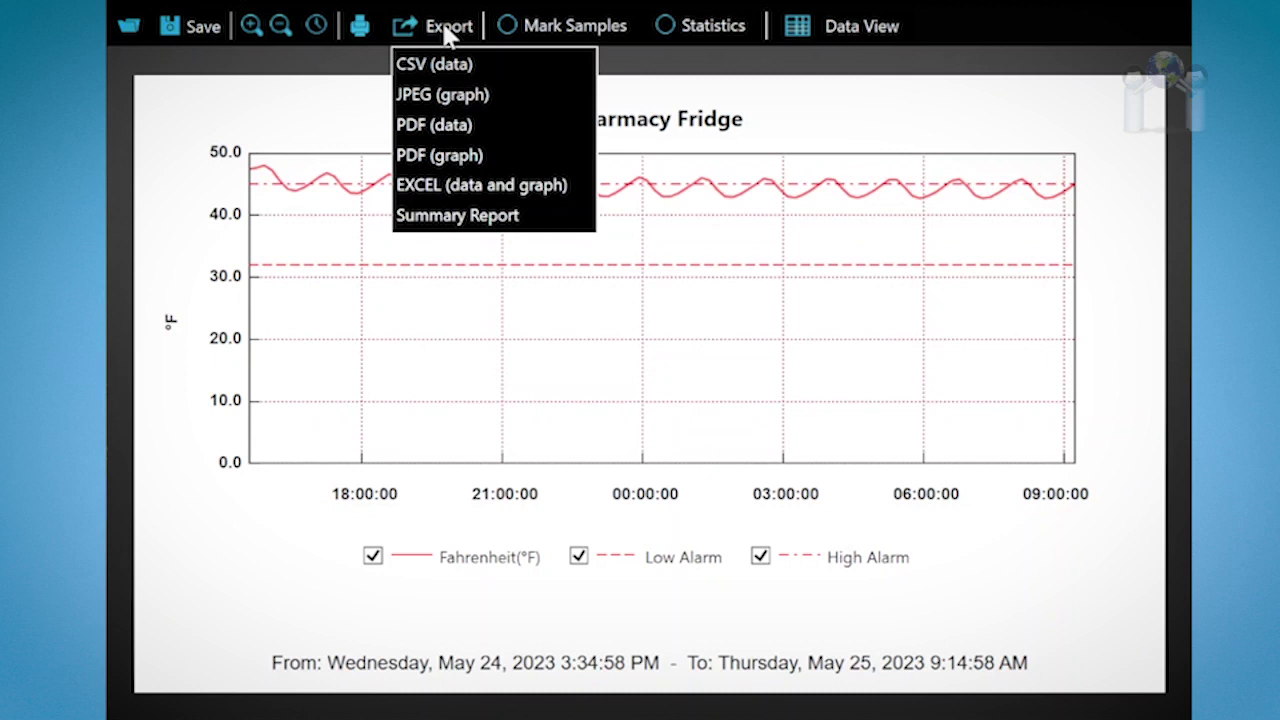
pyautogui.click(540, 187)
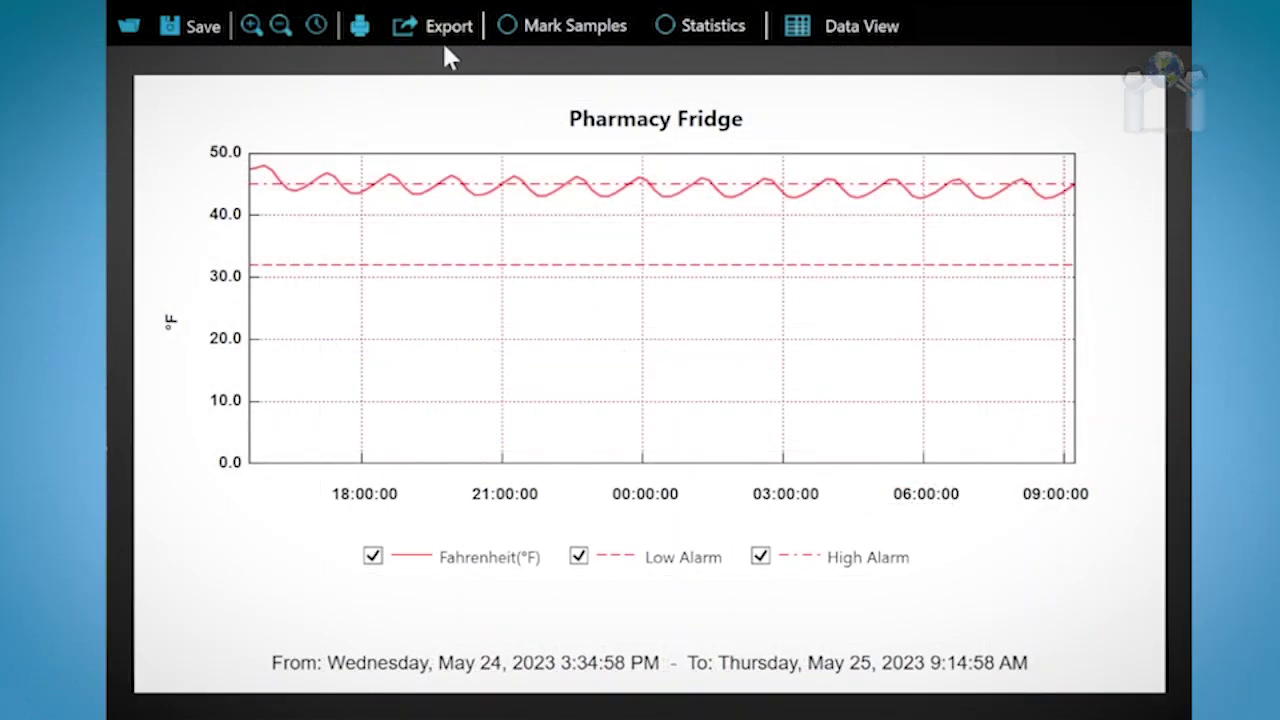
pyautogui.click(436, 30)
# Step: Generate the Summary Report, scroll through it in Acrobat Reader, then close it
pyautogui.click(526, 217)
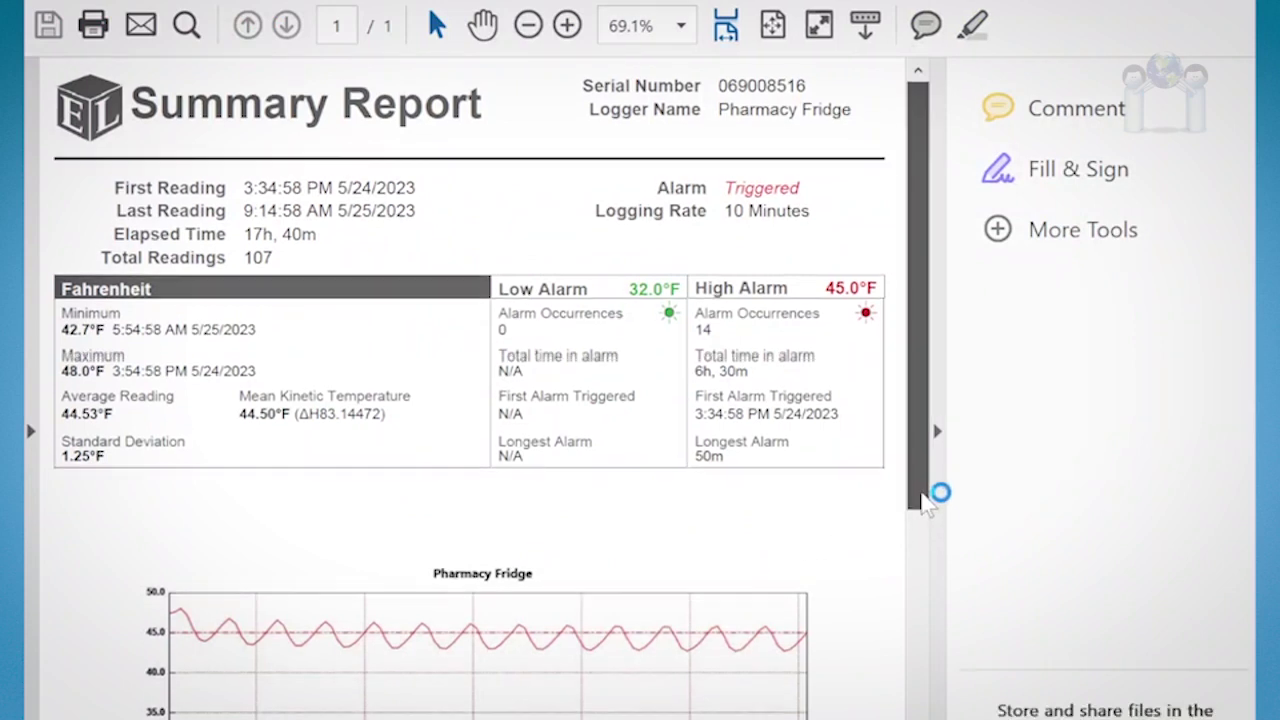
pyautogui.moveTo(937, 491); pyautogui.dragTo(932, 712)
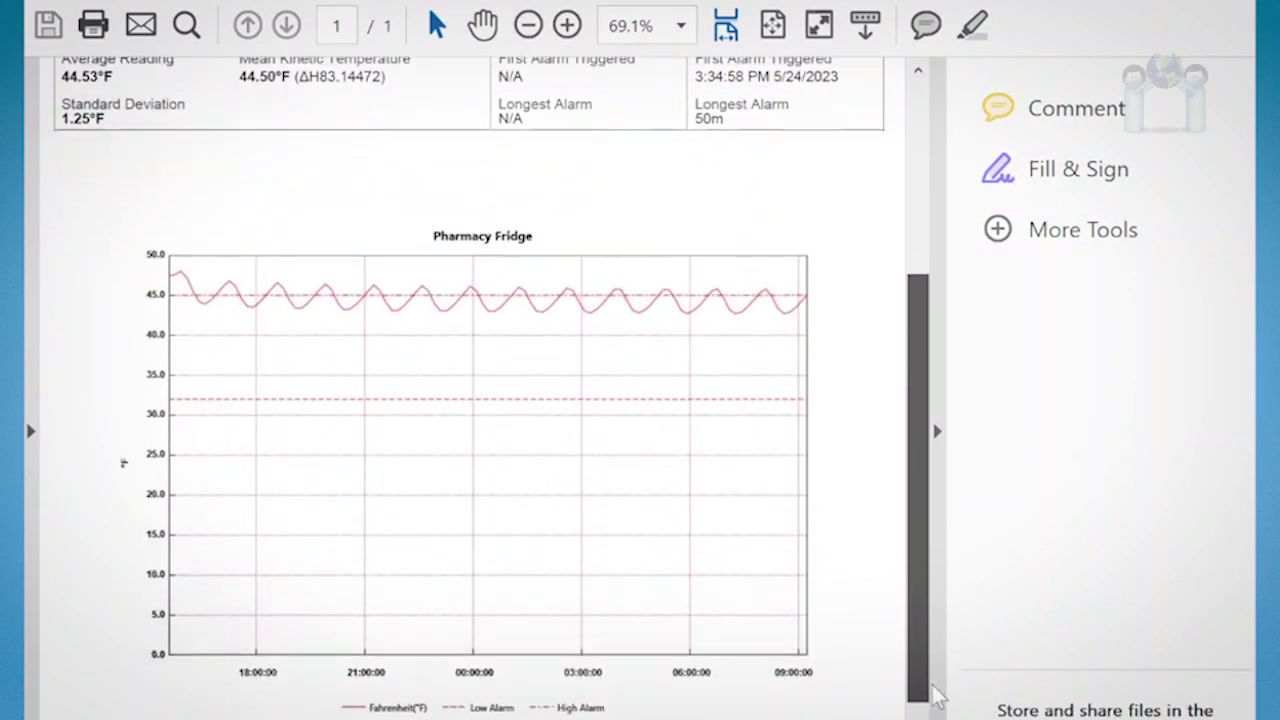
pyautogui.click(179, 16)
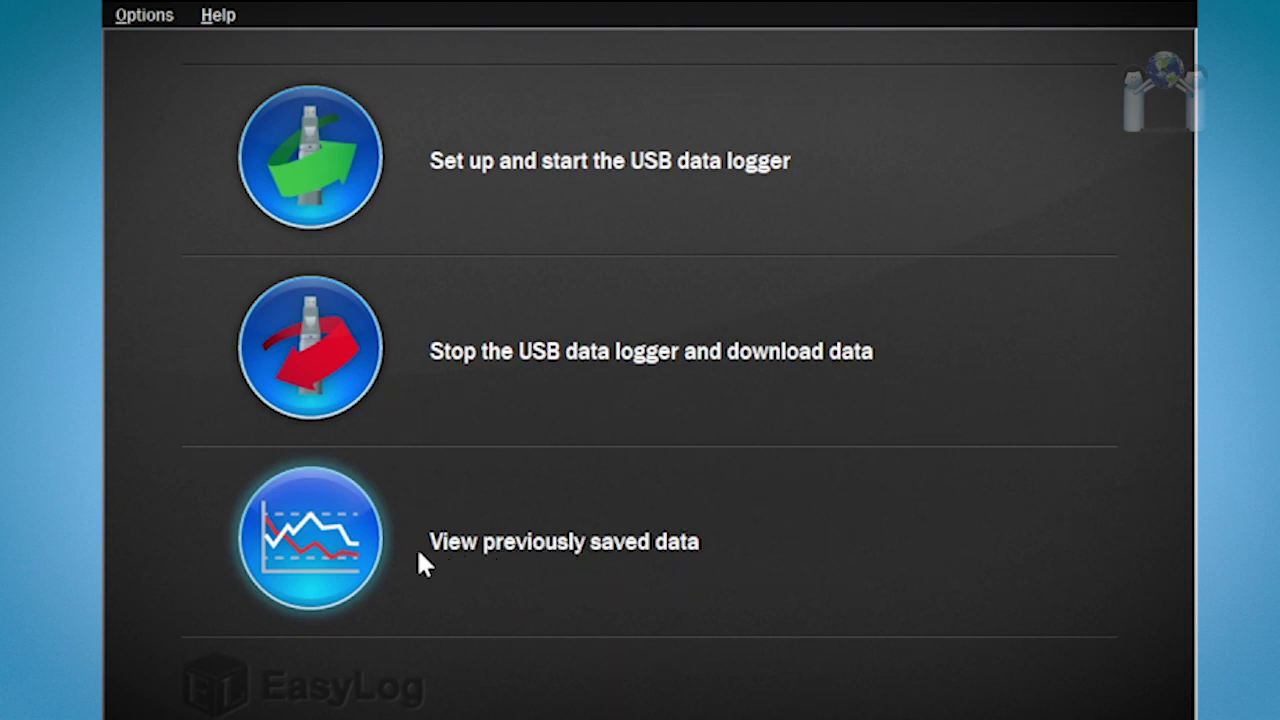
pyautogui.click(357, 563)
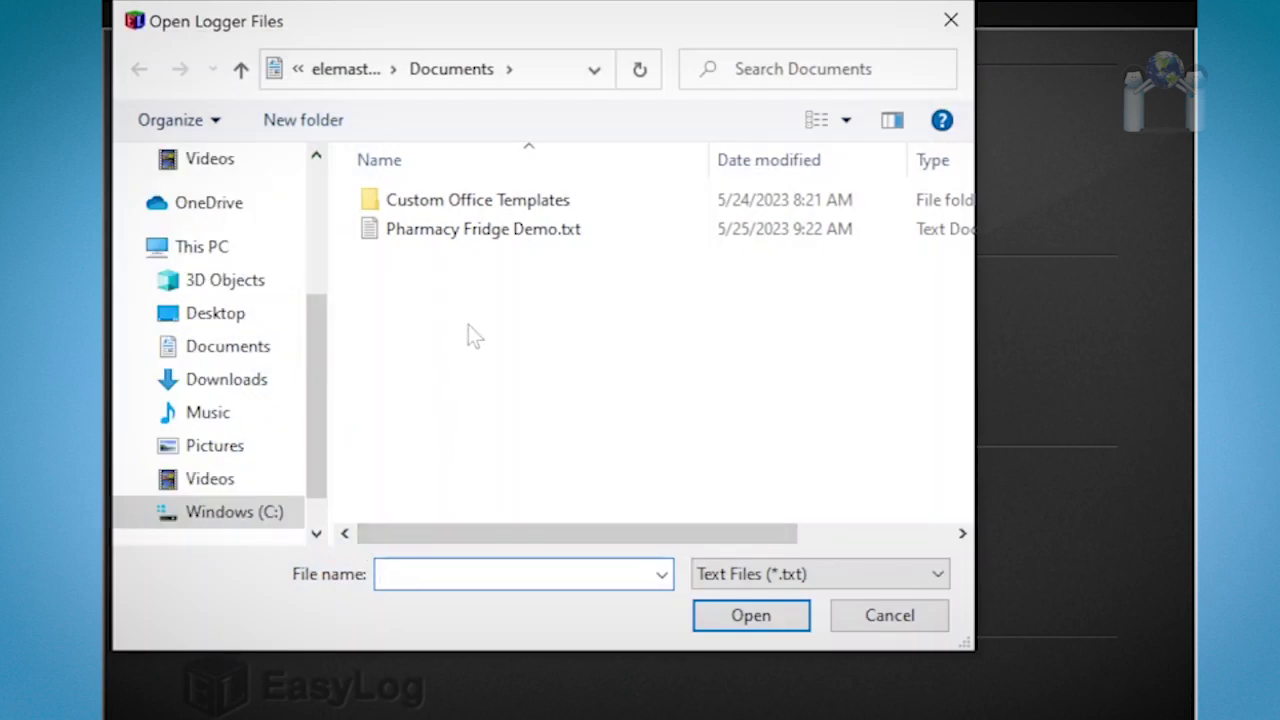
pyautogui.click(477, 229)
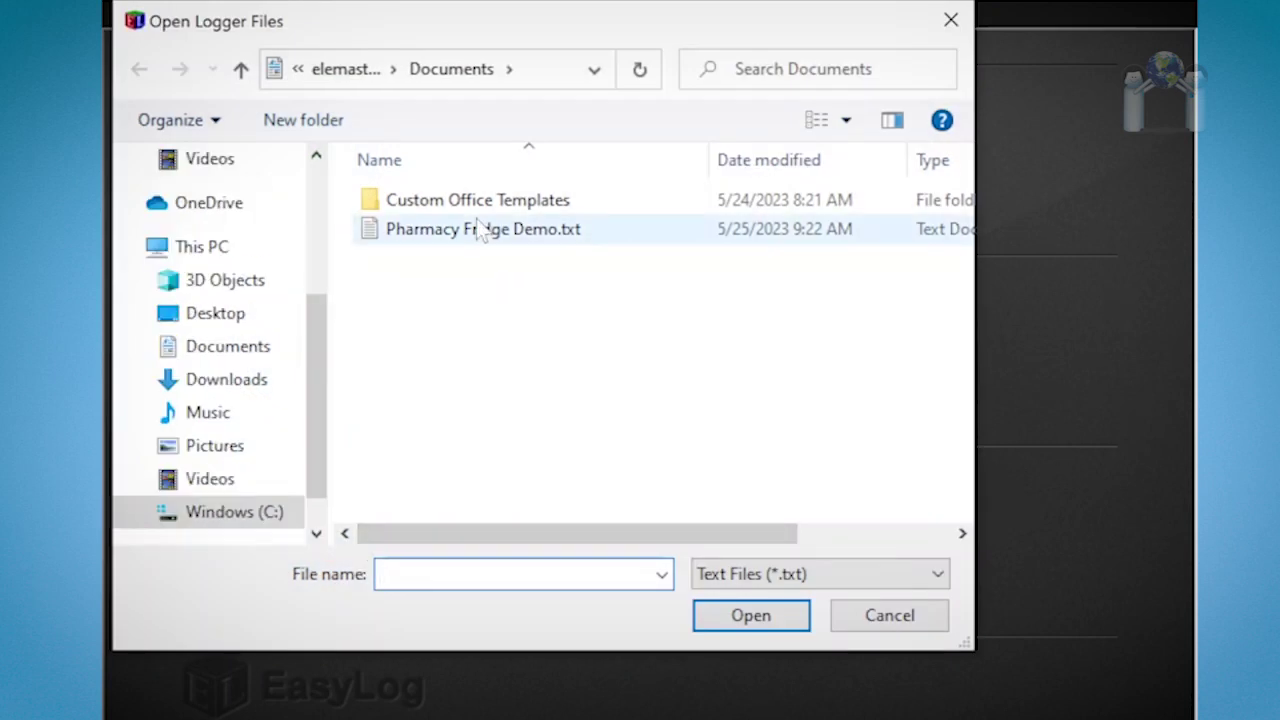
pyautogui.click(752, 610)
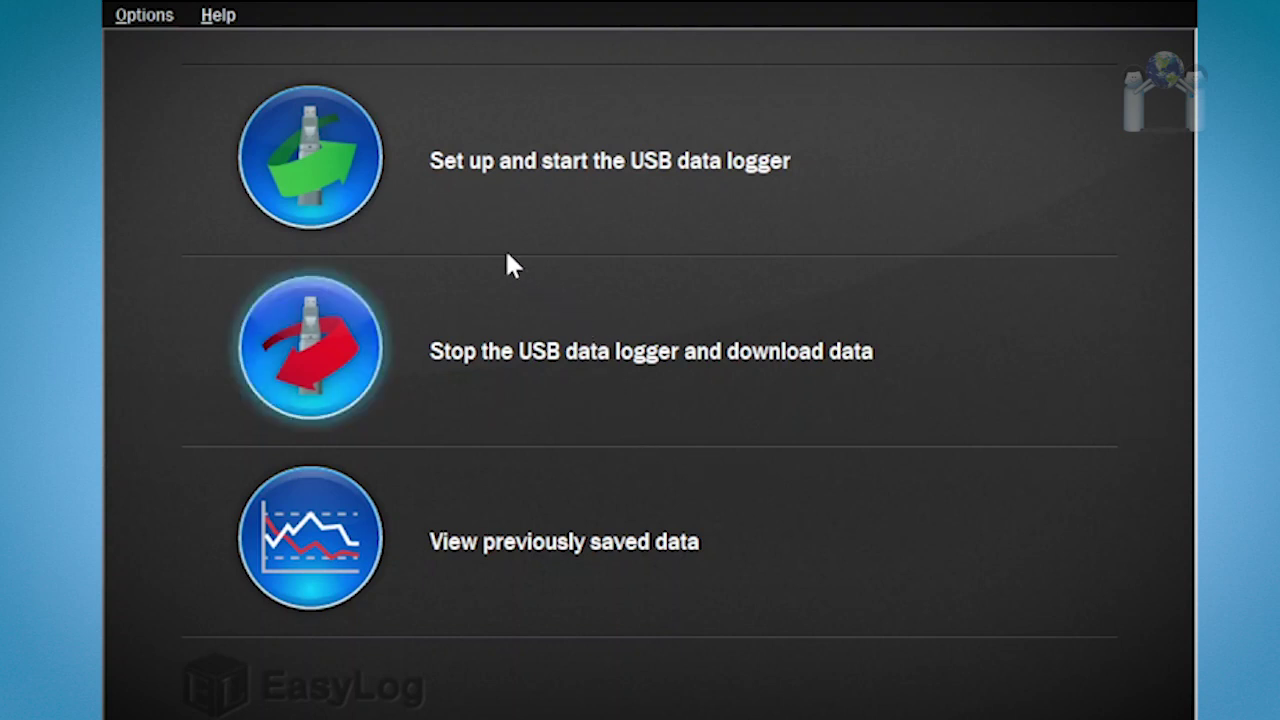
# Step: Start logger setup, keeping the name, display settings and 45.0/32.0 °F alarm limits
pyautogui.click(322, 190)
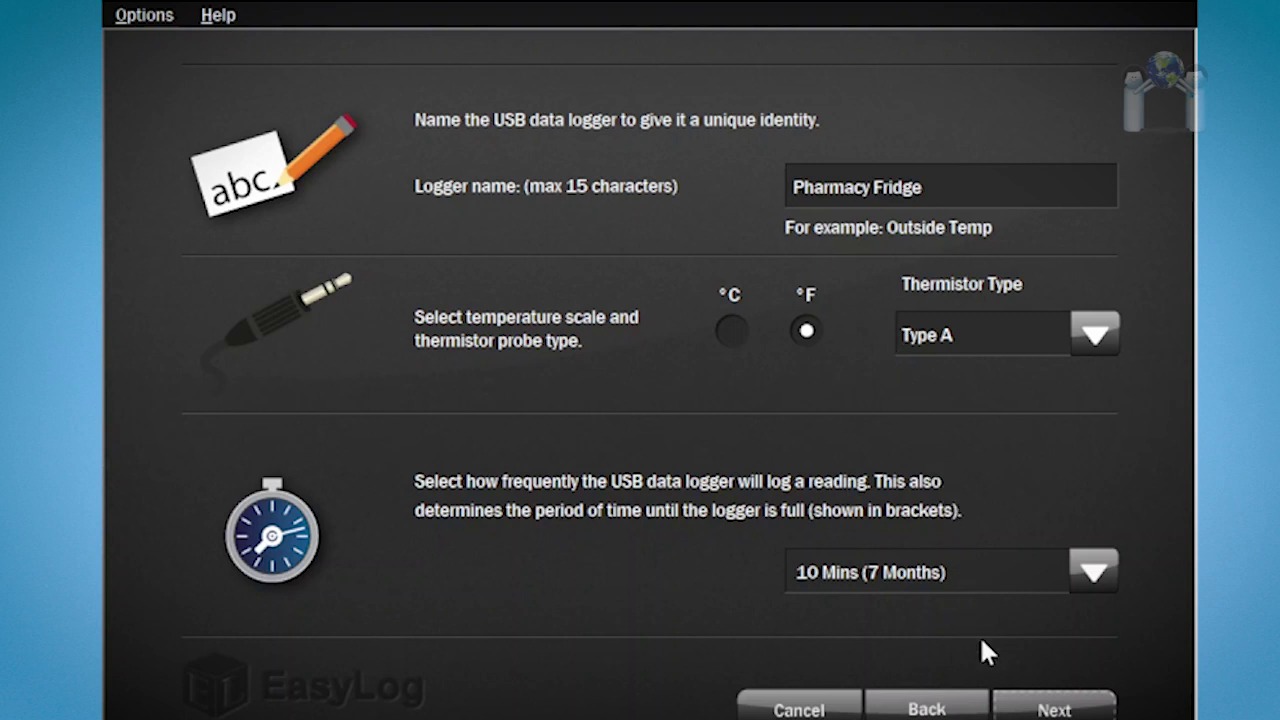
pyautogui.click(1030, 710)
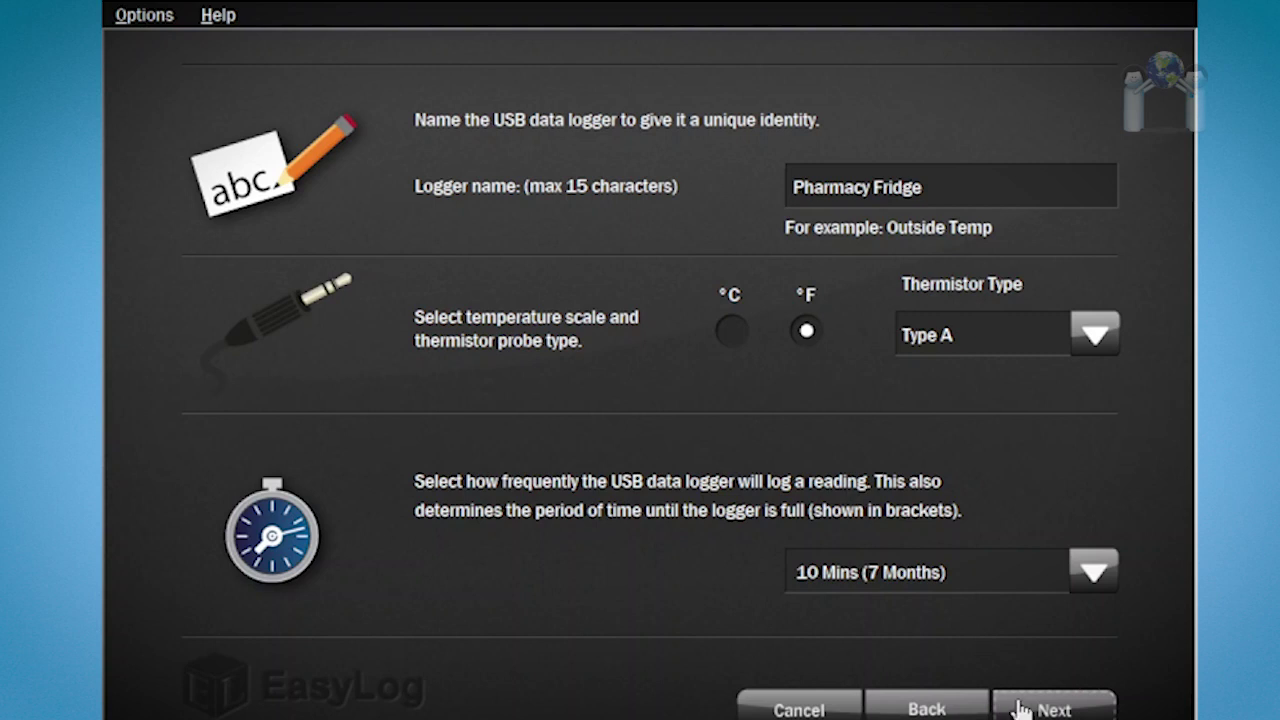
pyautogui.click(1030, 710)
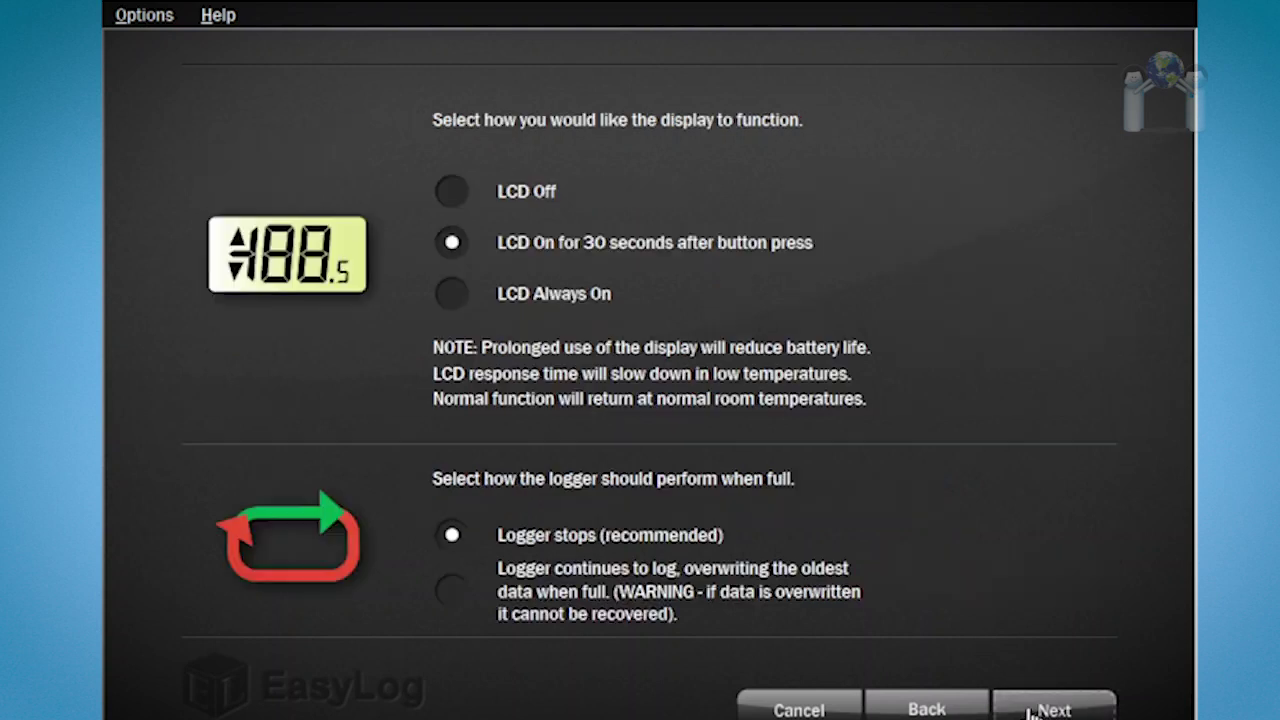
pyautogui.click(1054, 708)
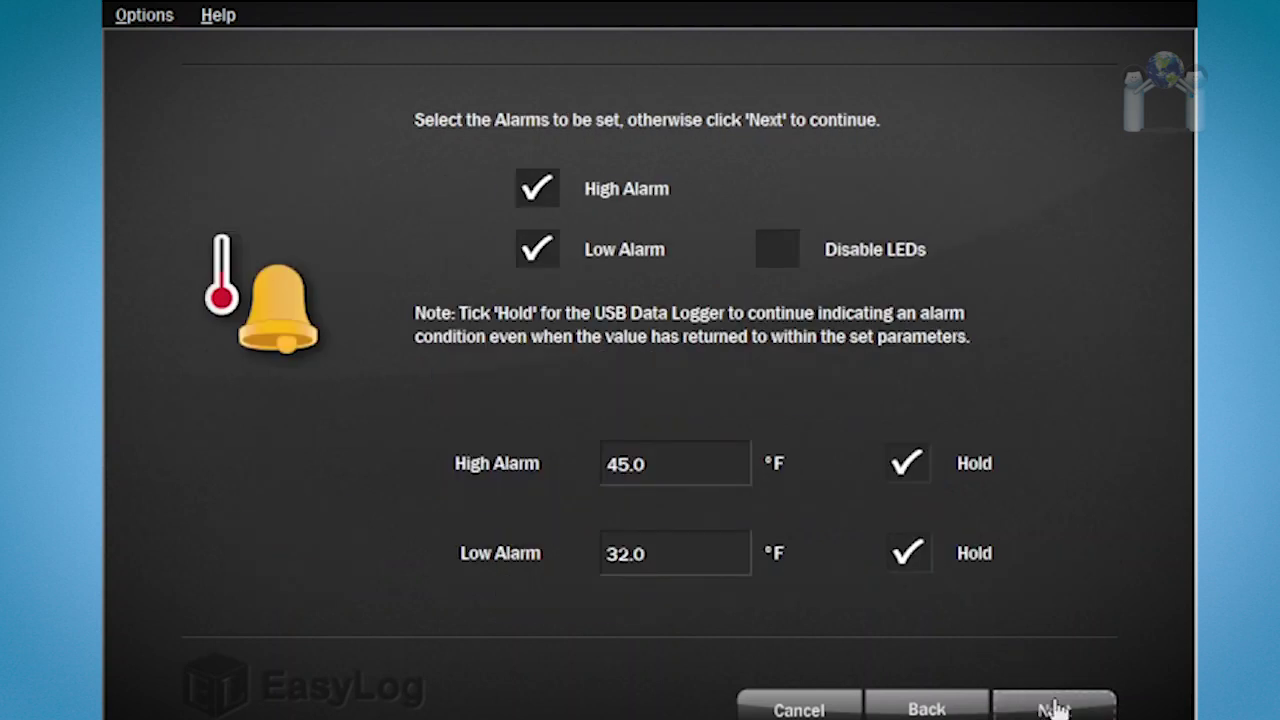
pyautogui.click(1054, 708)
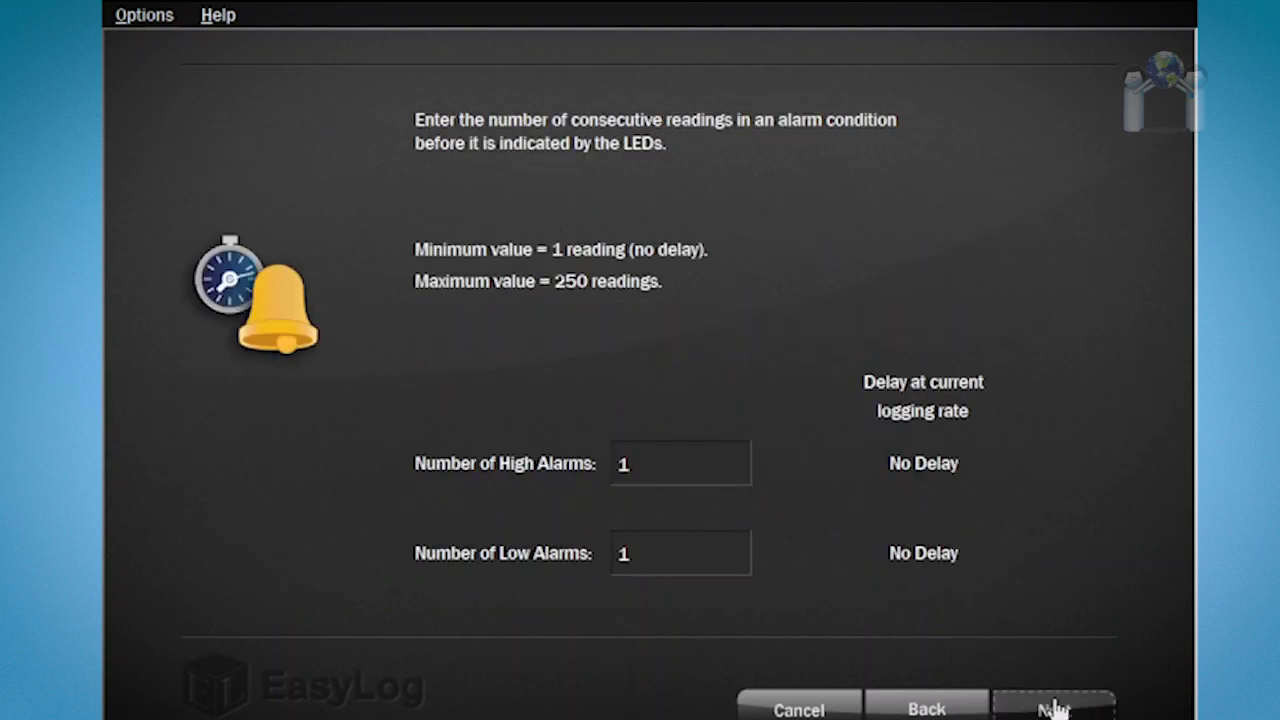
pyautogui.click(1054, 708)
# Step: Delay the start to 10:32:57 AM on 5/25/2023 and finish the configuration
pyautogui.click(520, 330)
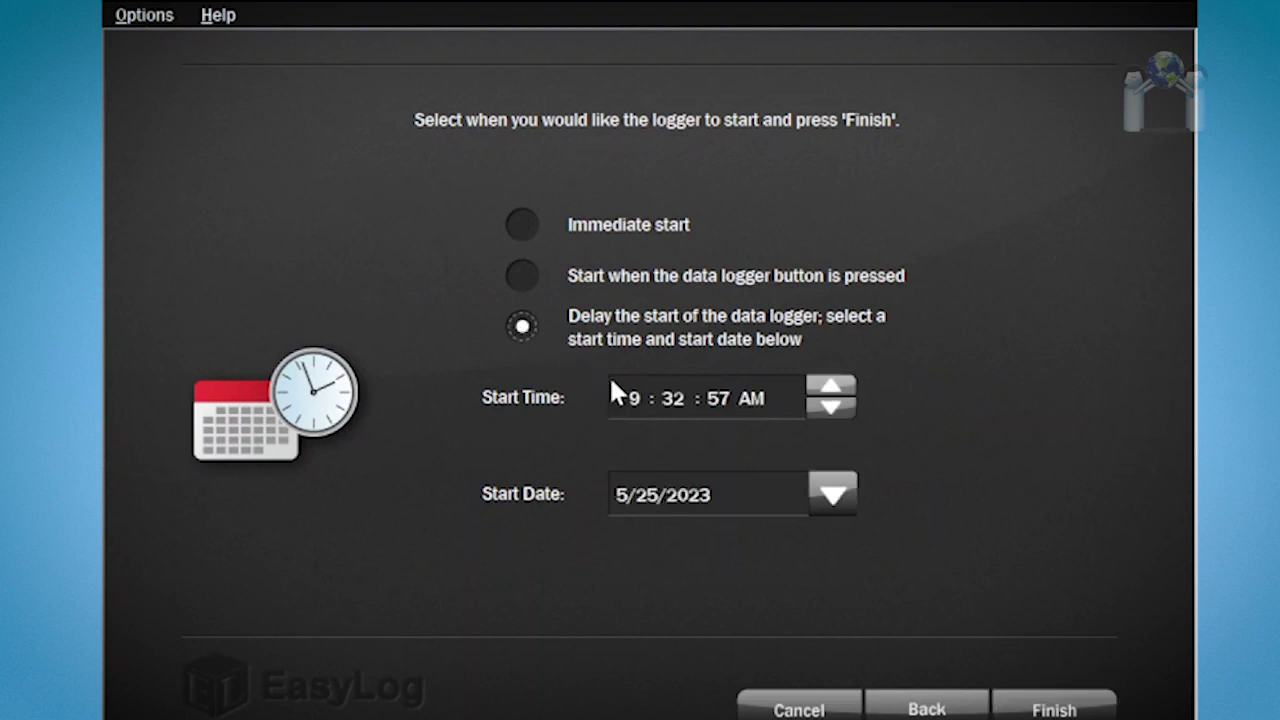
pyautogui.click(634, 398)
pyautogui.press('Up')
pyautogui.click(1054, 708)
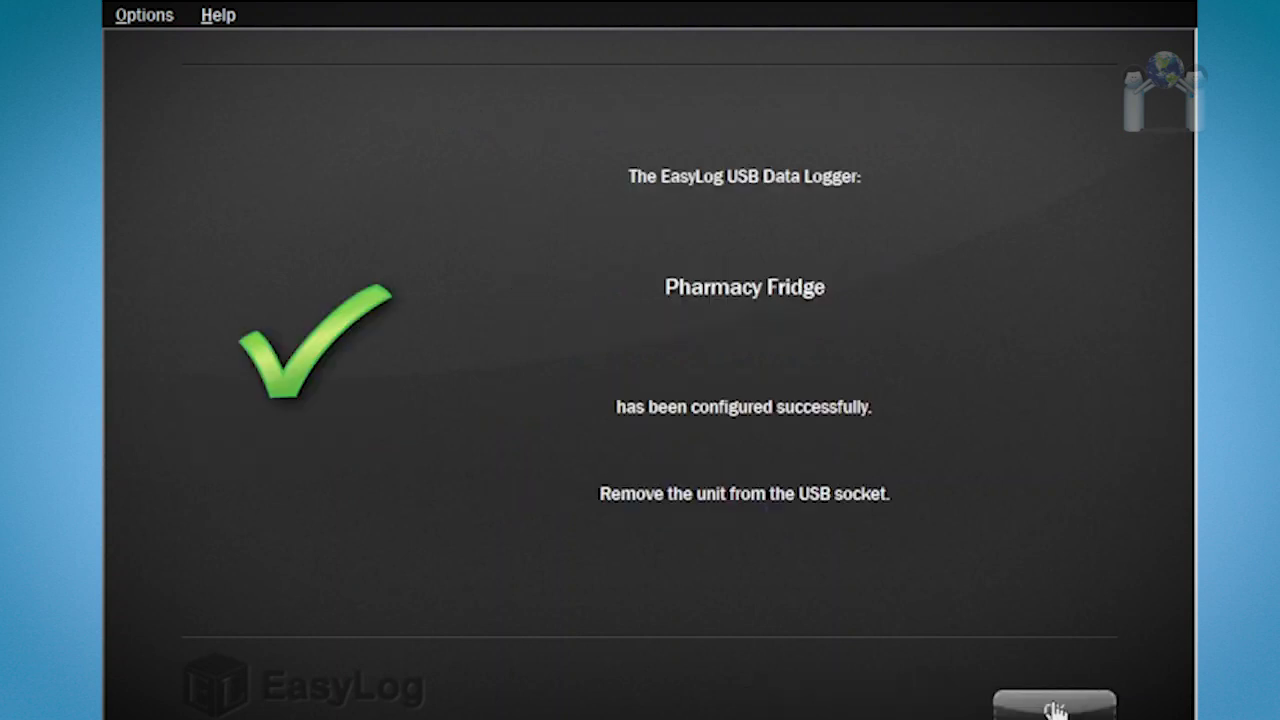